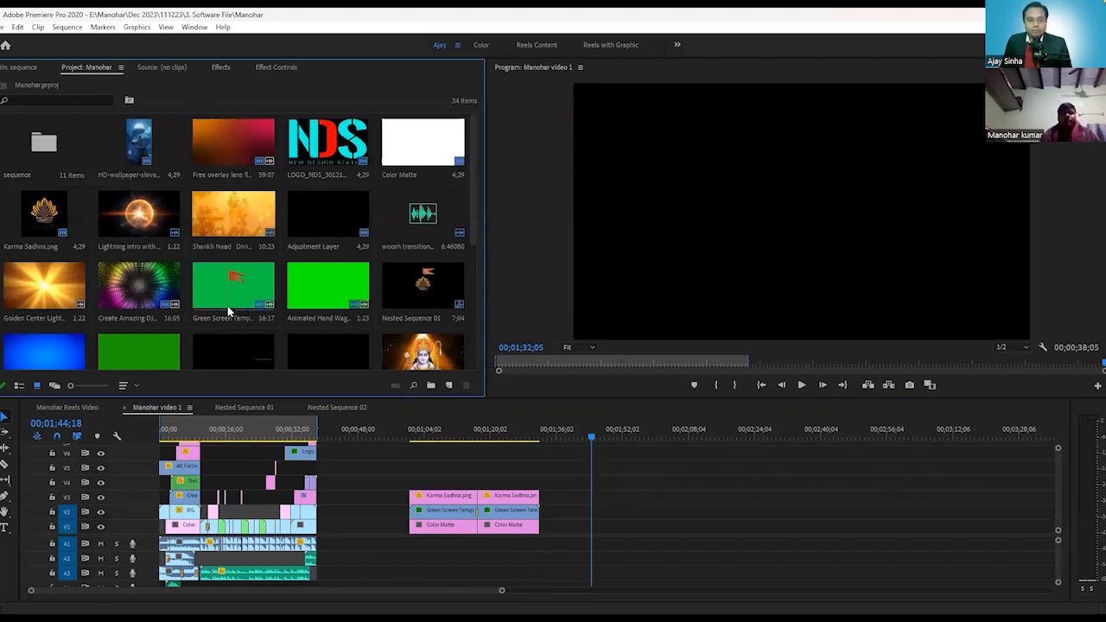
Import the Instagram Green Screen Footage clip and place it on V1 at 00;01;44;18, previewing its rotating logo
{"action": "key", "text": "ctrl+i"}
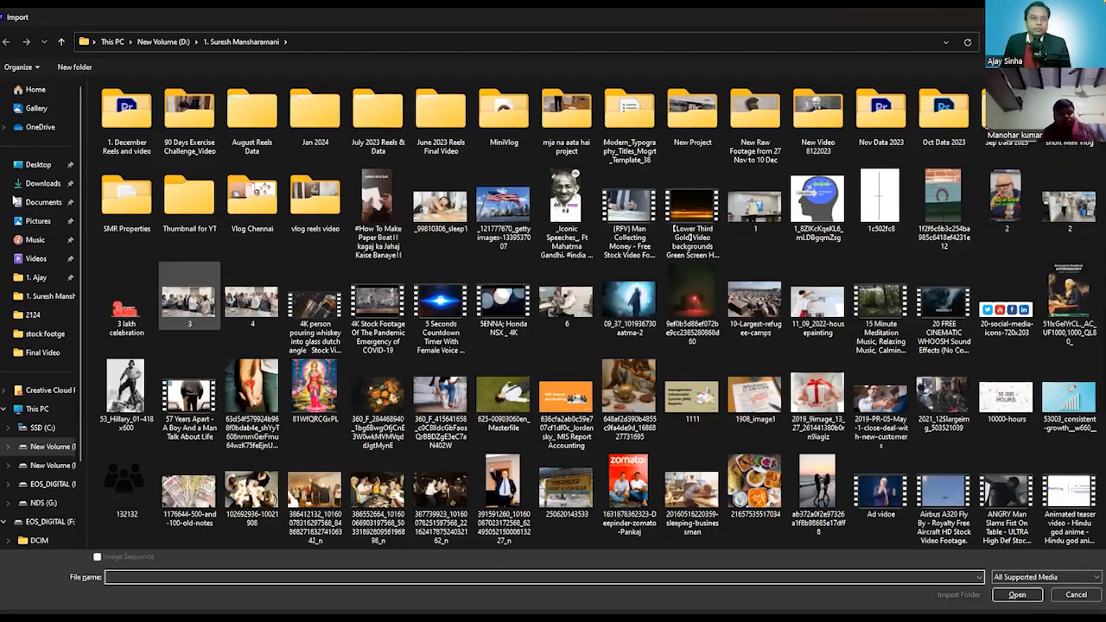
{"action": "key", "text": "Return"}
{"action": "left_click_drag", "start_coordinate": [598, 463], "coordinate": [594, 526]}
{"action": "left_click", "coordinate": [604, 440]}
{"action": "left_click_drag", "start_coordinate": [604, 440], "coordinate": [626, 441]}
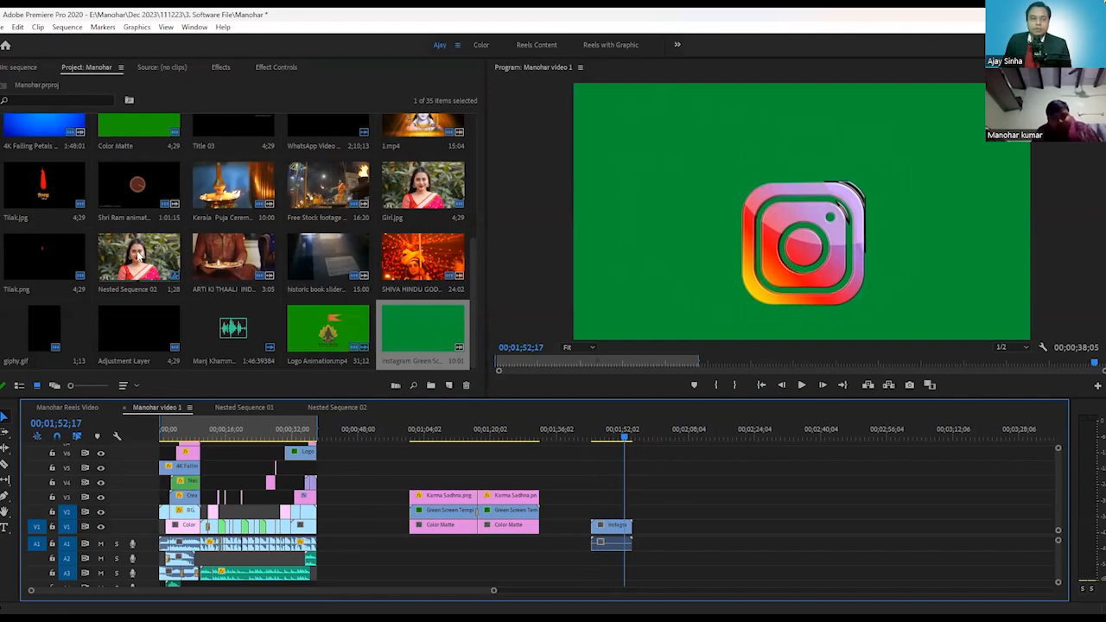
Place Nested Sequence 02 on V1 a short gap after the Instagram clip and preview it
{"action": "left_click", "coordinate": [135, 256]}
{"action": "left_click_drag", "start_coordinate": [135, 256], "coordinate": [649, 536]}
{"action": "left_click", "coordinate": [650, 434]}
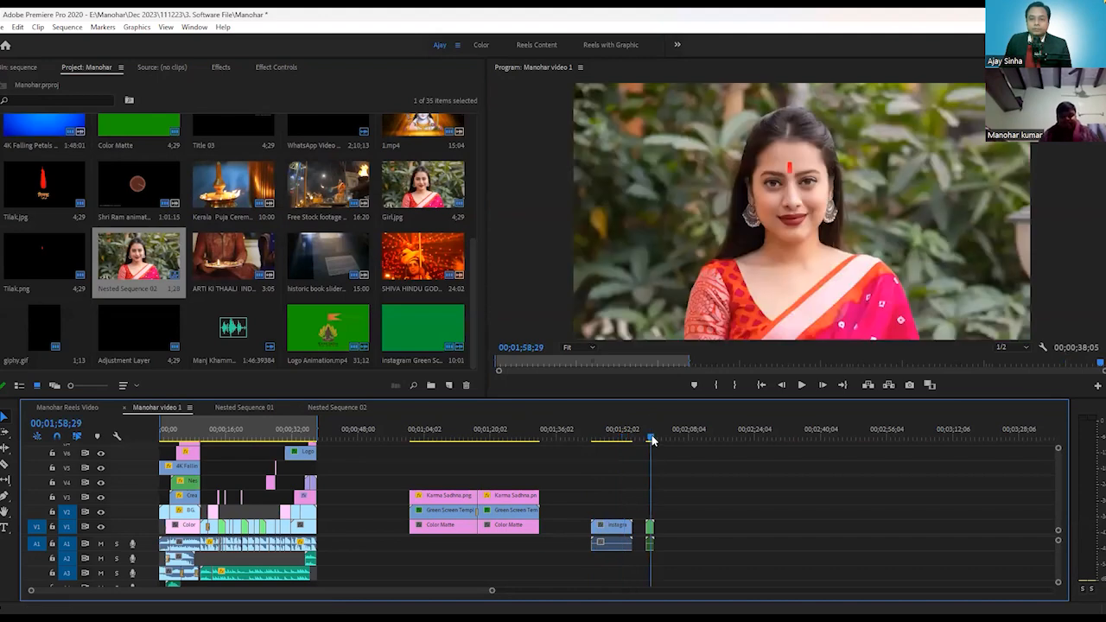
Move the Instagram clip up to V2, unlink its audio from the video and delete the audio
{"action": "left_click", "coordinate": [612, 526]}
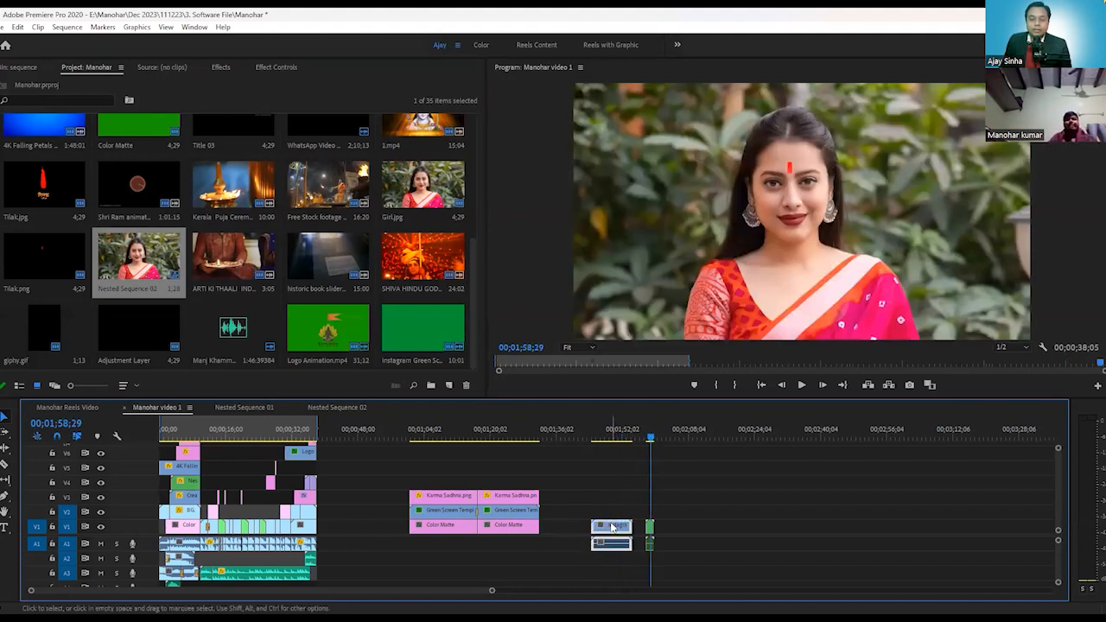
{"action": "mouse_move", "coordinate": [612, 527]}
{"action": "left_mouse_down"}
{"action": "mouse_move", "coordinate": [649, 514]}
{"action": "mouse_move", "coordinate": [610, 512]}
{"action": "left_mouse_up"}
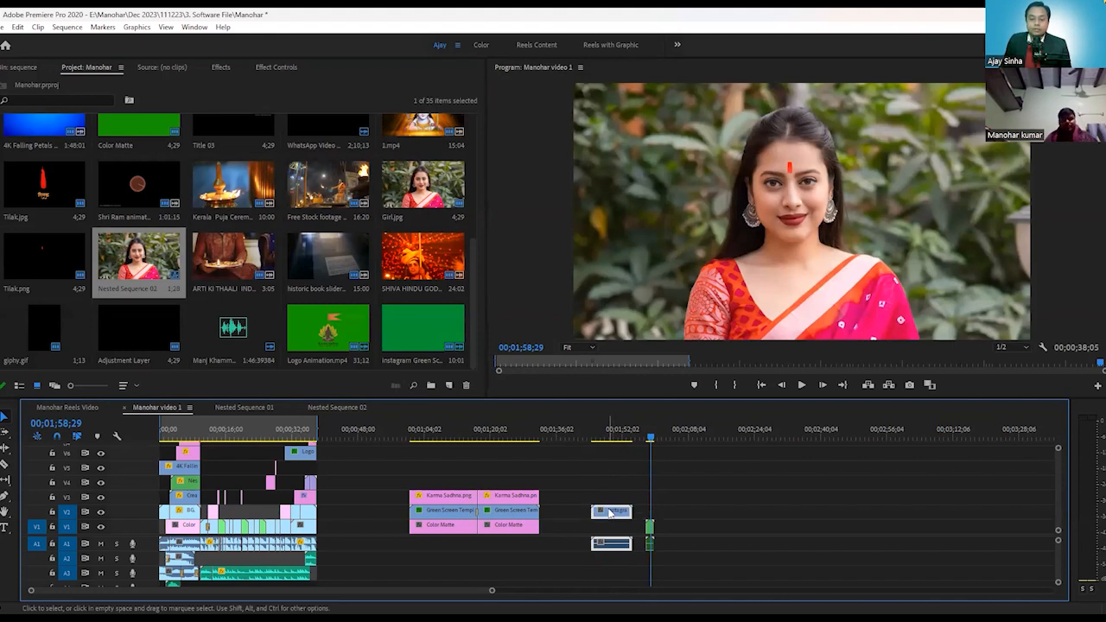
{"action": "right_click", "coordinate": [610, 512]}
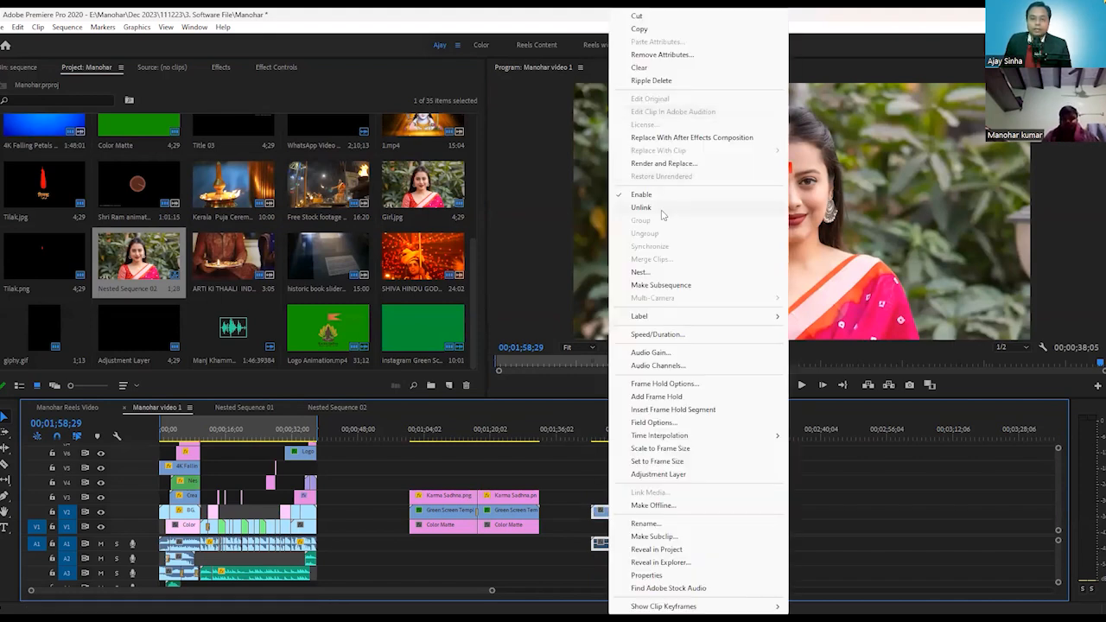
{"action": "left_click", "coordinate": [641, 208]}
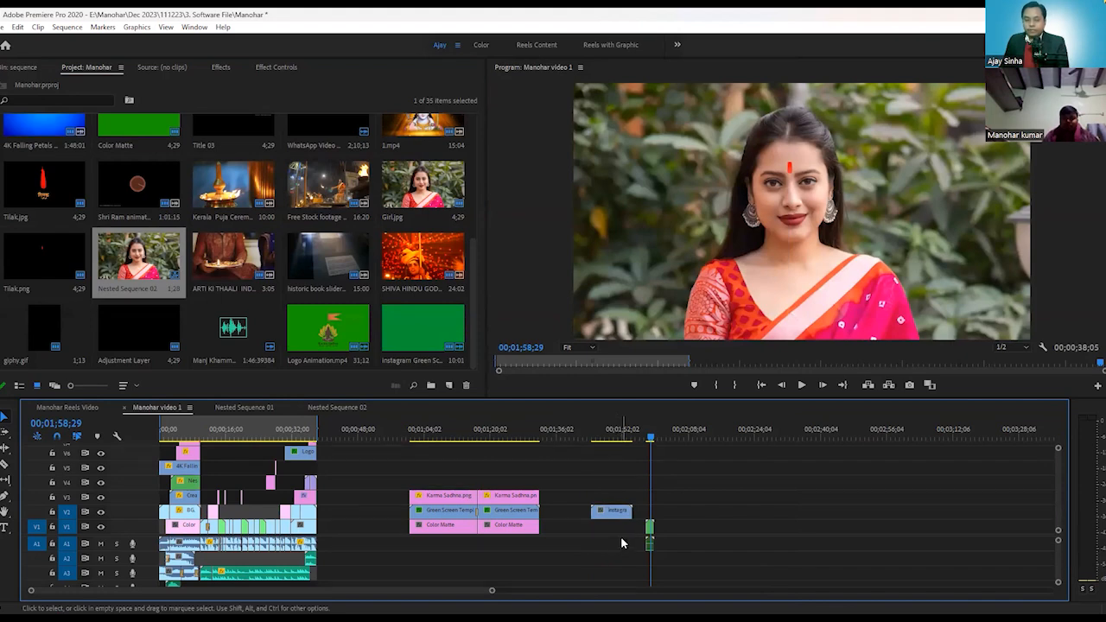
Shift the Instagram clip along V2 so that it covers Nested Sequence 02, and check the overlap
{"action": "left_click", "coordinate": [619, 515]}
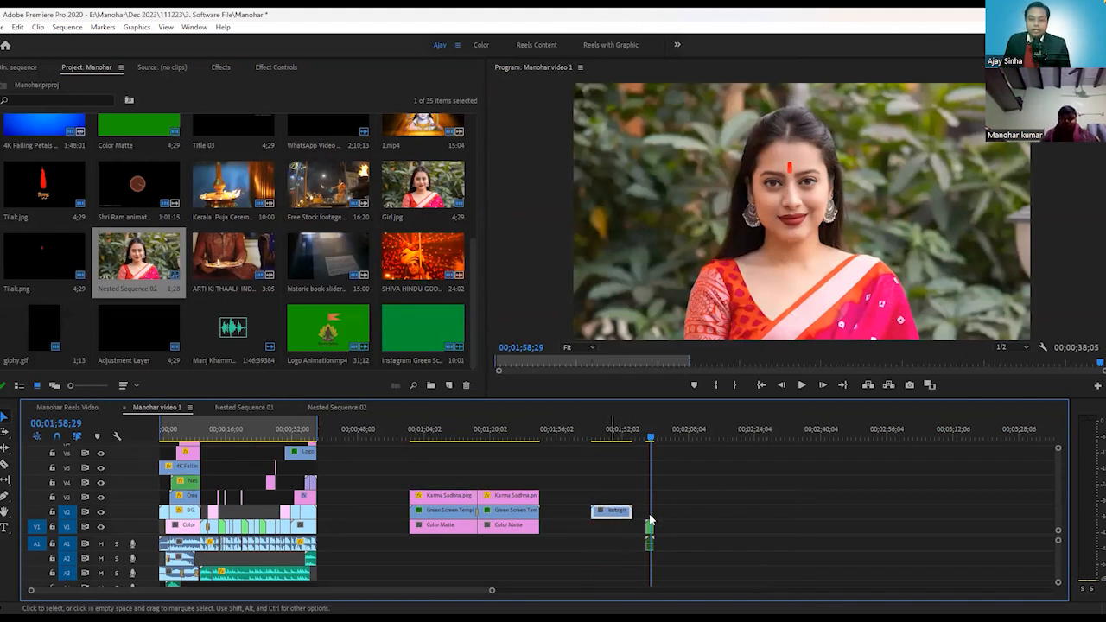
{"action": "left_click_drag", "start_coordinate": [613, 514], "coordinate": [651, 520]}
{"action": "left_click_drag", "start_coordinate": [651, 440], "coordinate": [647, 440]}
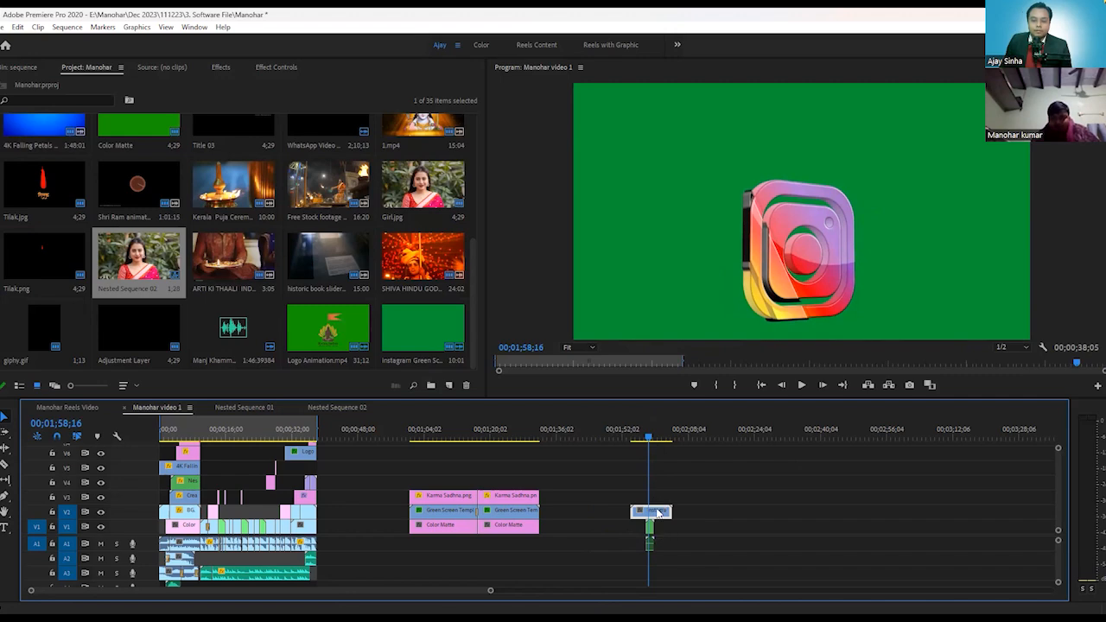
Place the ARTI KI THAALI and historic book slider clips on V1 directly after Nested Sequence 02, beneath the Instagram clip
{"action": "left_click", "coordinate": [324, 264]}
{"action": "left_click_drag", "start_coordinate": [327, 266], "coordinate": [672, 517]}
{"action": "left_click_drag", "start_coordinate": [678, 443], "coordinate": [660, 445]}
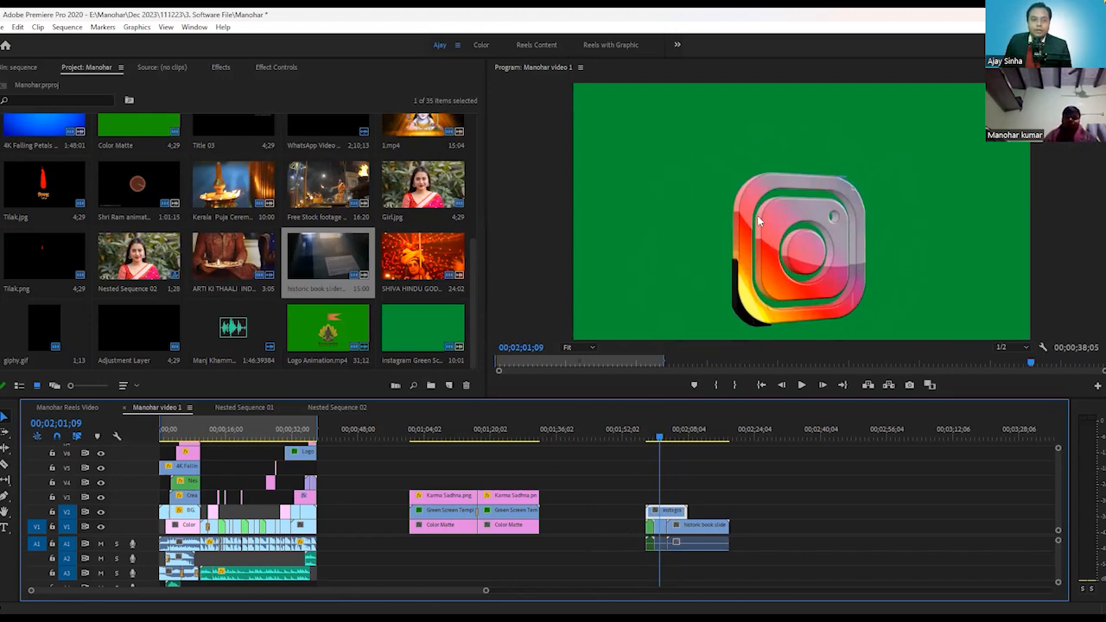
Find the Ultra Key effect by searching for "ultr" and apply it to the Instagram clip on V2
{"action": "left_click", "coordinate": [31, 101]}
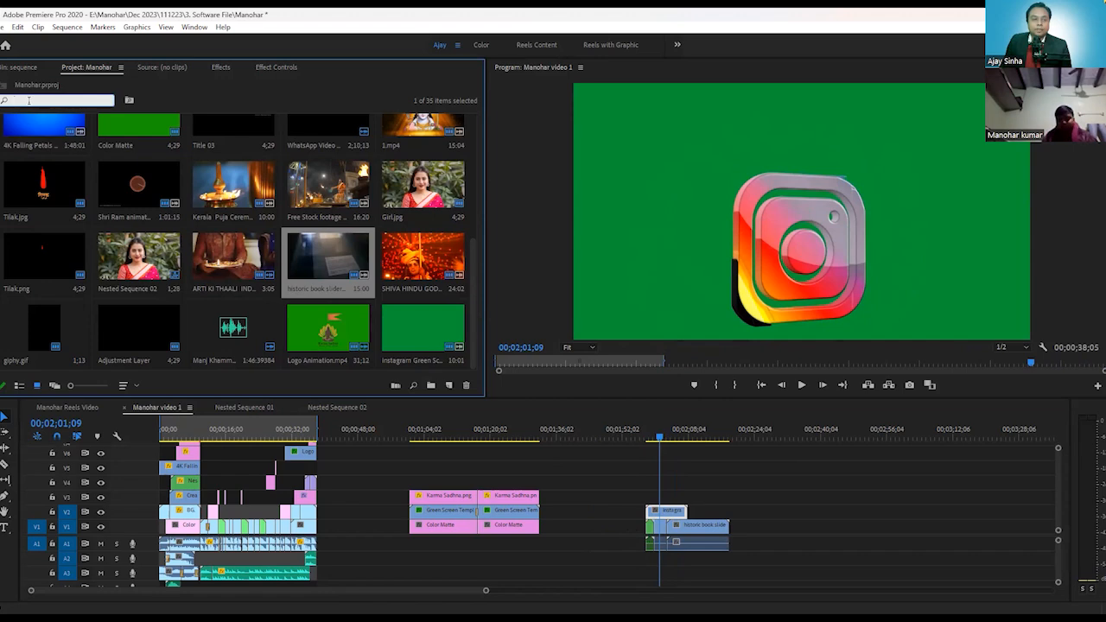
{"action": "left_click", "coordinate": [221, 66]}
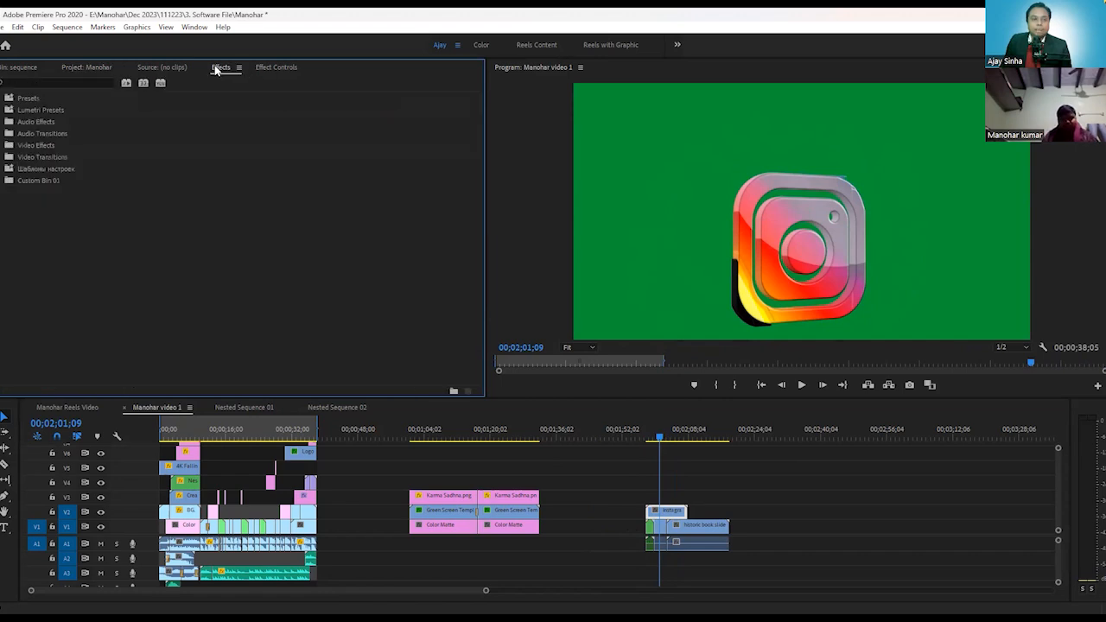
{"action": "left_click", "coordinate": [55, 83]}
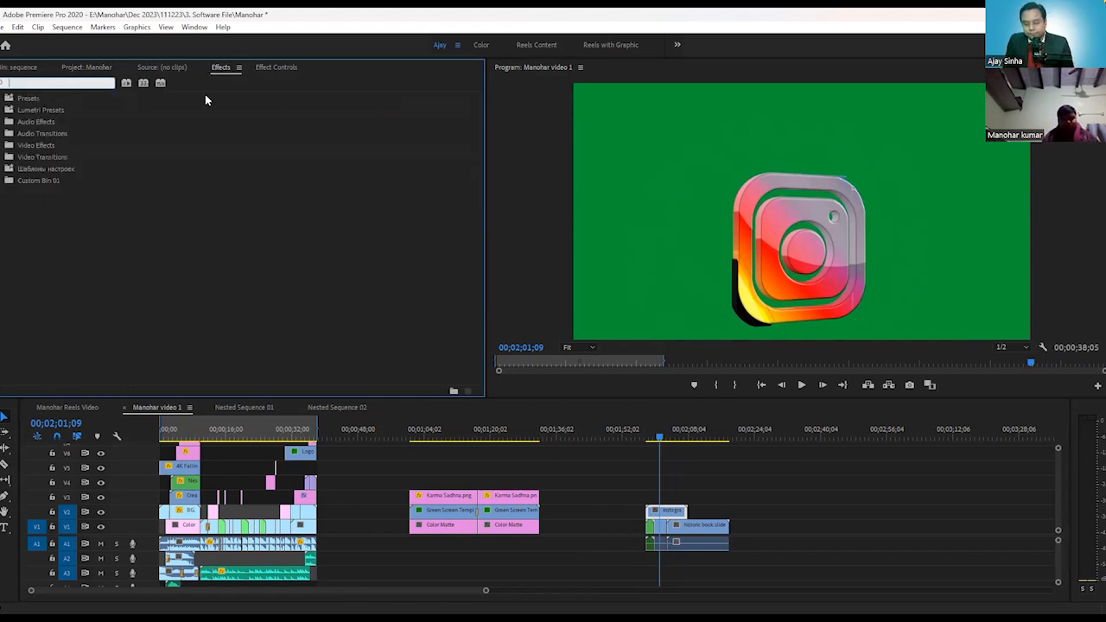
{"action": "type", "text": "ultr"}
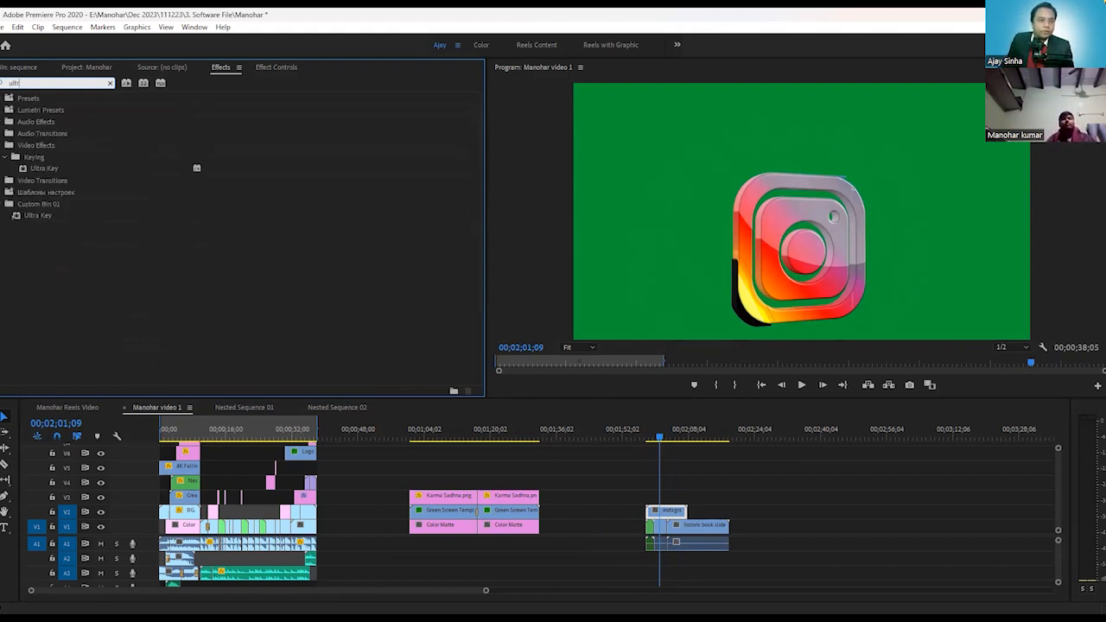
{"action": "left_click", "coordinate": [70, 218]}
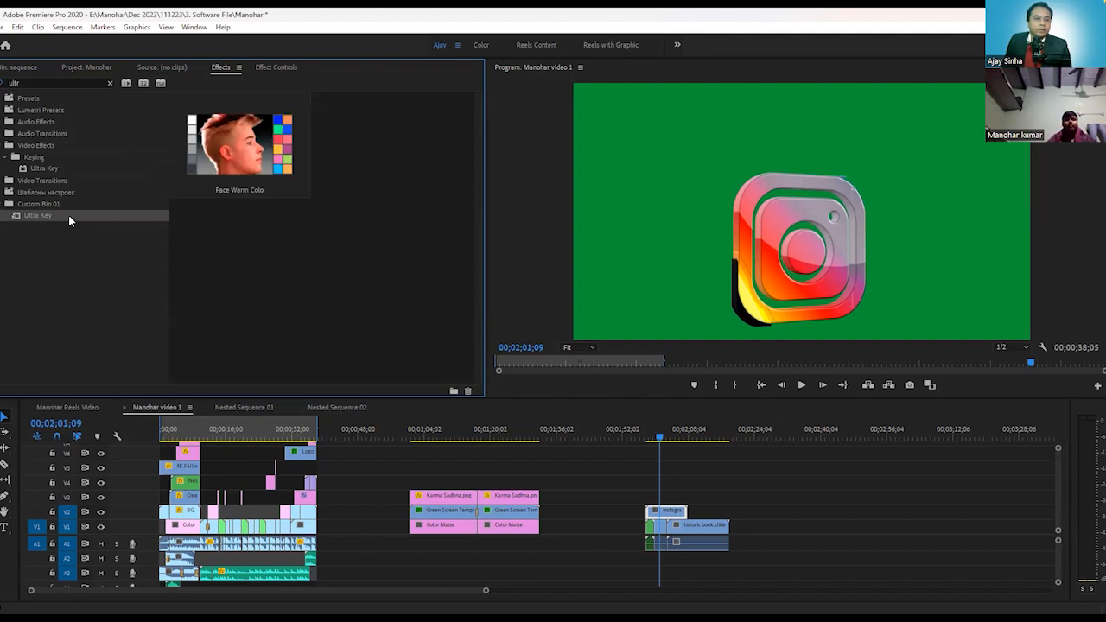
{"action": "left_click_drag", "start_coordinate": [69, 214], "coordinate": [662, 512]}
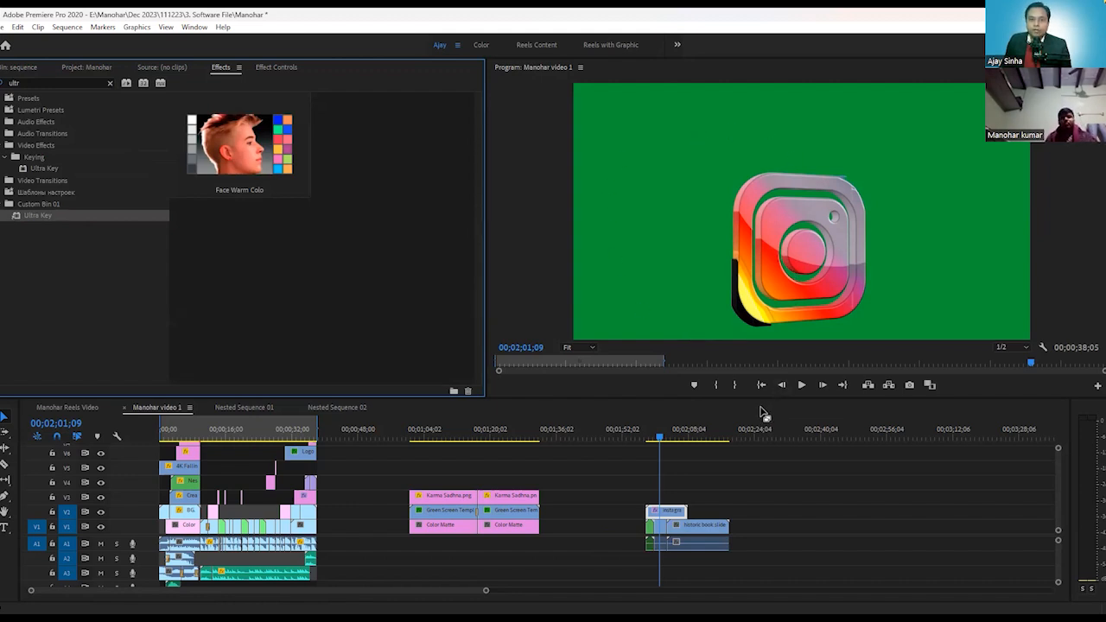
Sample the green background as the Ultra Key's key color on the Instagram clip
{"action": "left_click", "coordinate": [276, 67]}
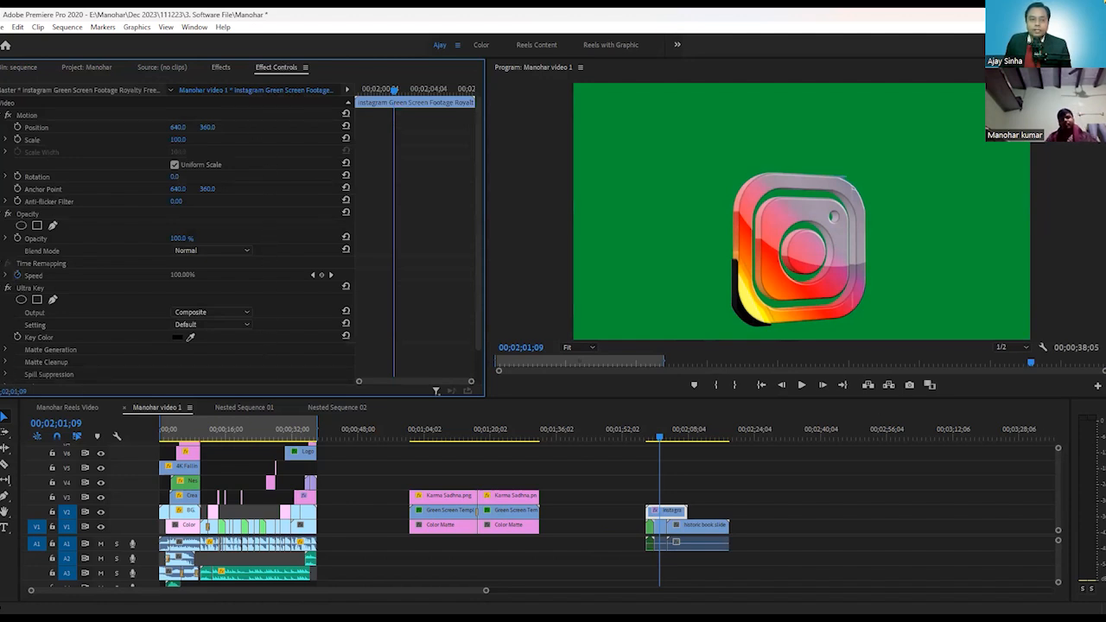
{"action": "left_click", "coordinate": [27, 291]}
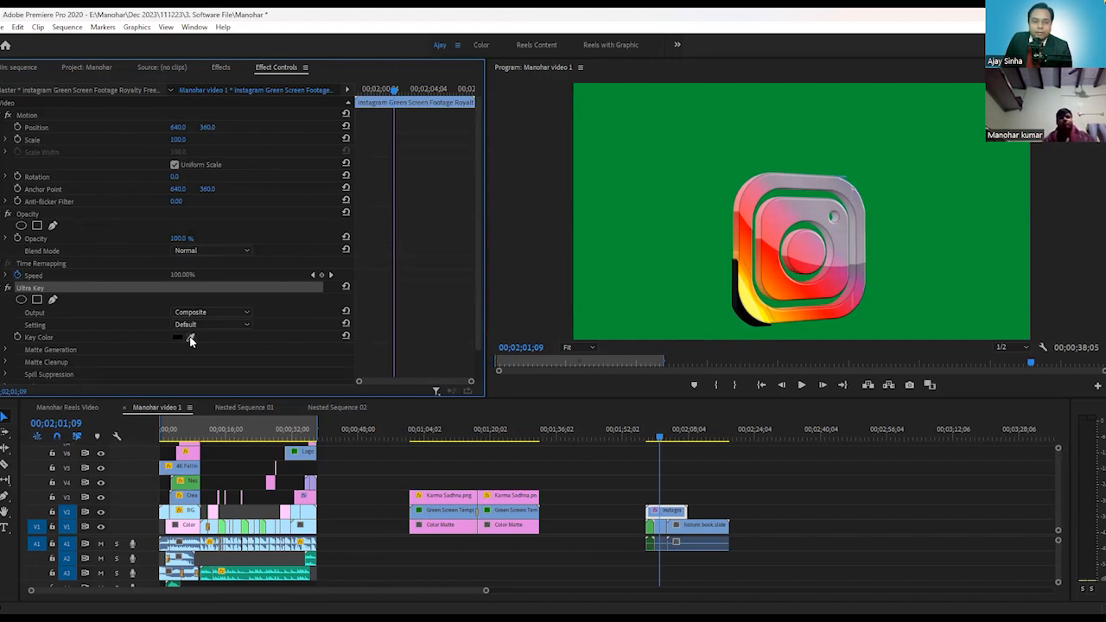
{"action": "left_click_drag", "start_coordinate": [192, 335], "coordinate": [857, 130]}
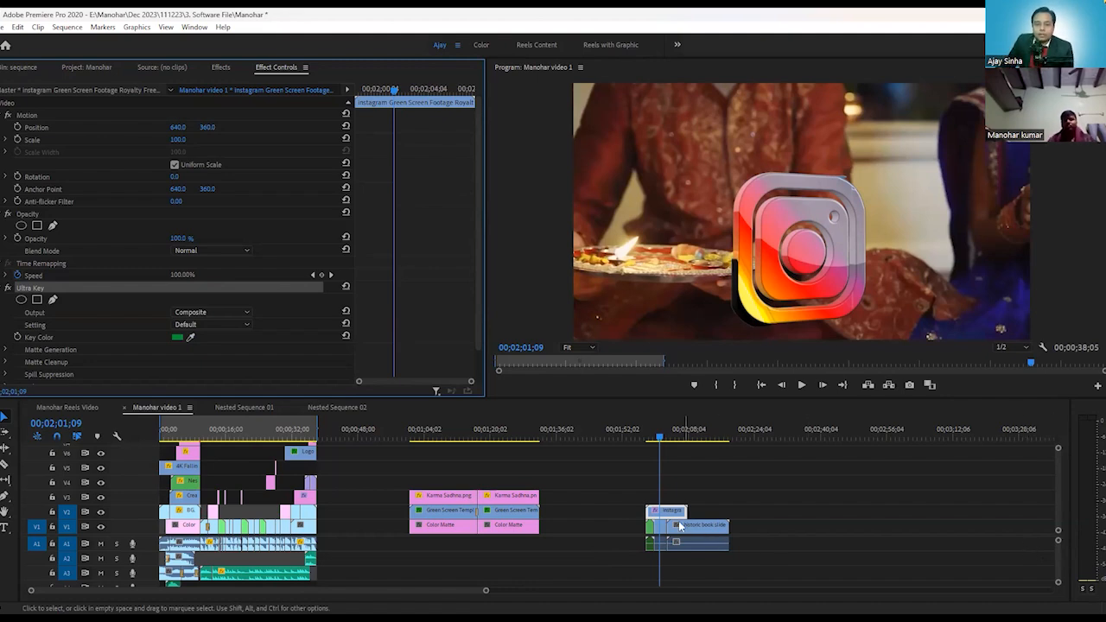
Move the keyed Instagram clip along V2 to start over the historic book slider clip, and play the composite
{"action": "mouse_move", "coordinate": [660, 436]}
{"action": "left_mouse_down"}
{"action": "mouse_move", "coordinate": [684, 439]}
{"action": "mouse_move", "coordinate": [649, 443]}
{"action": "mouse_move", "coordinate": [683, 444]}
{"action": "mouse_move", "coordinate": [662, 444]}
{"action": "left_mouse_up"}
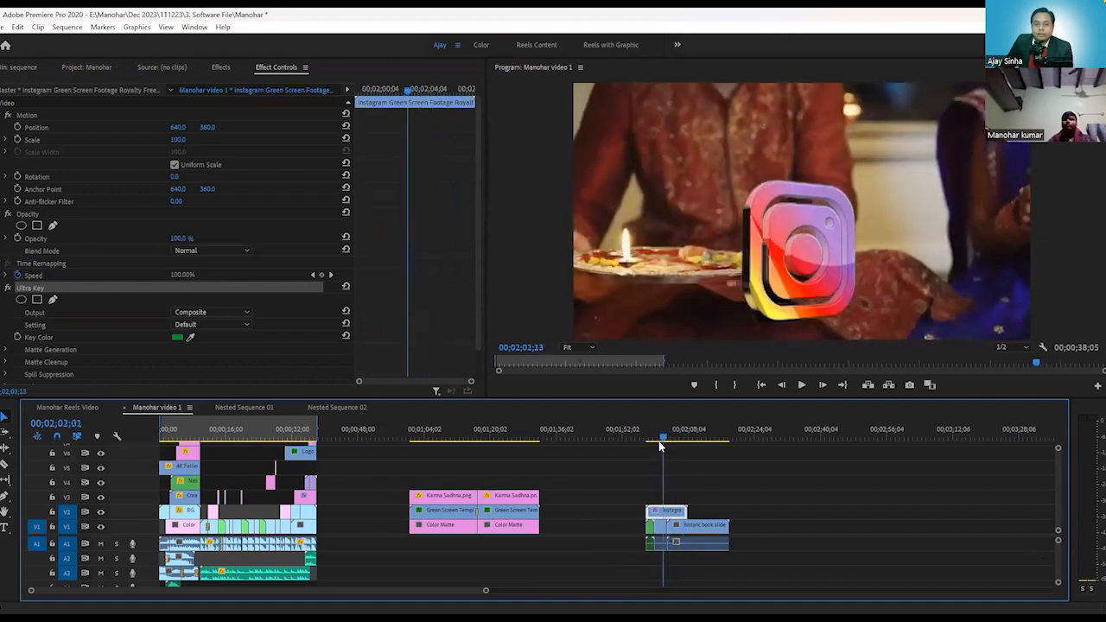
{"action": "left_click_drag", "start_coordinate": [672, 516], "coordinate": [692, 516]}
{"action": "left_click", "coordinate": [667, 437]}
{"action": "left_click_drag", "start_coordinate": [667, 437], "coordinate": [659, 437]}
{"action": "key", "text": "space"}
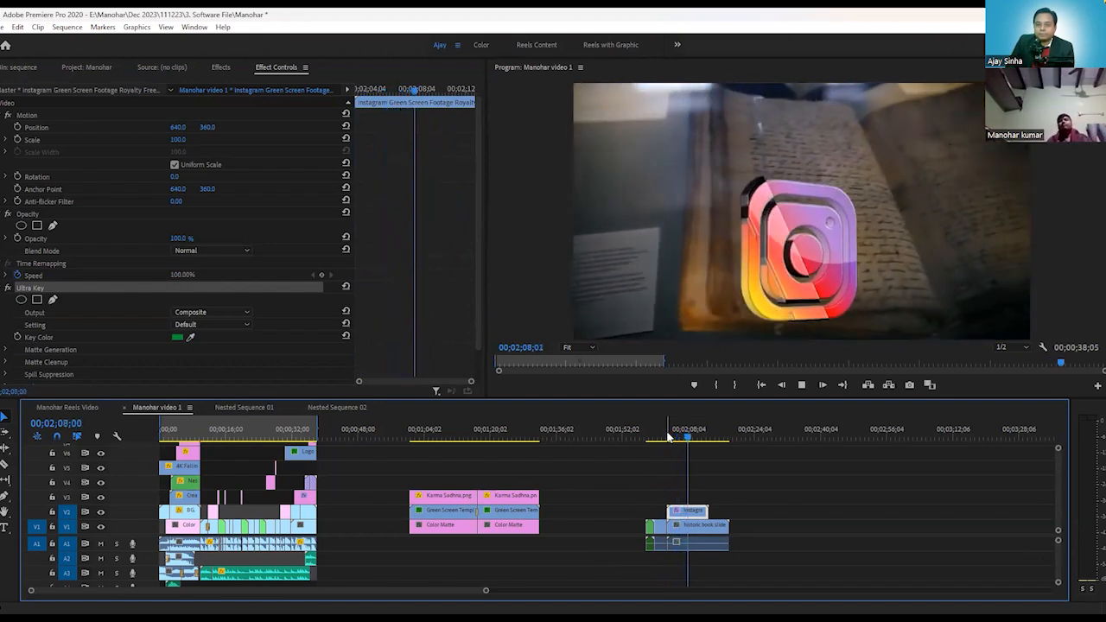
{"action": "key", "text": "space"}
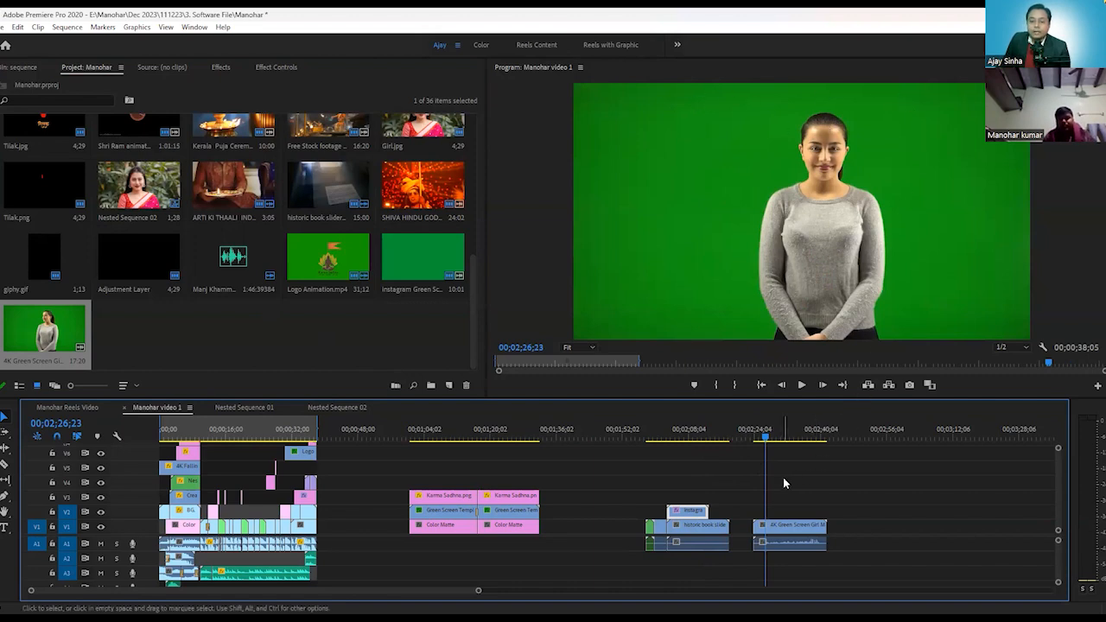
Apply Ultra Key to the 4K Green Screen Girl clip and sample its green background as the key color
{"action": "left_click", "coordinate": [785, 525]}
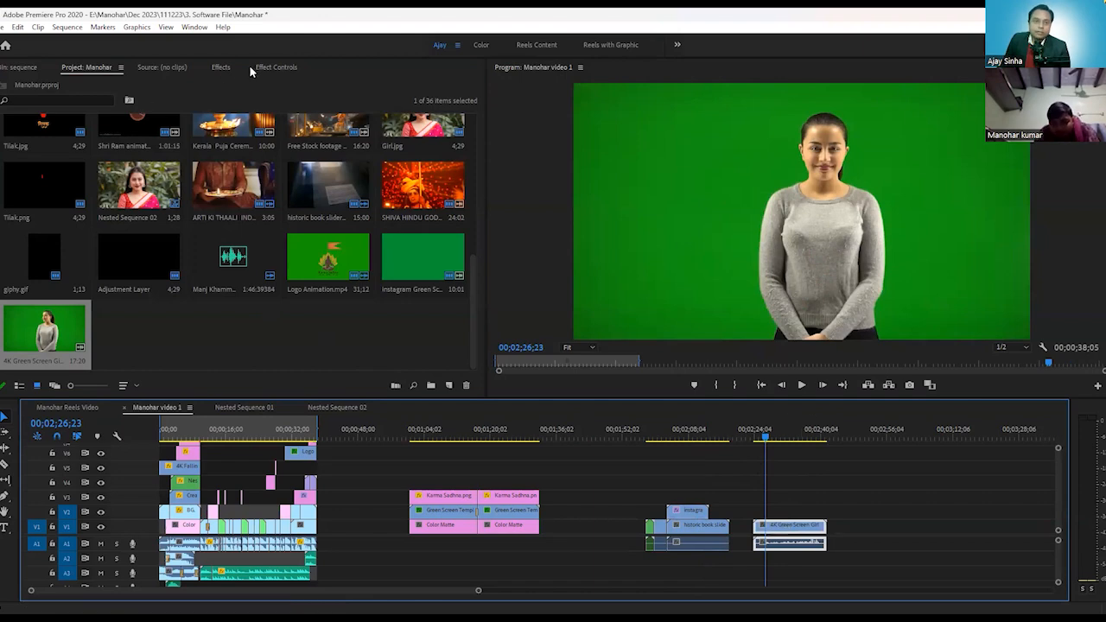
{"action": "left_click", "coordinate": [221, 69]}
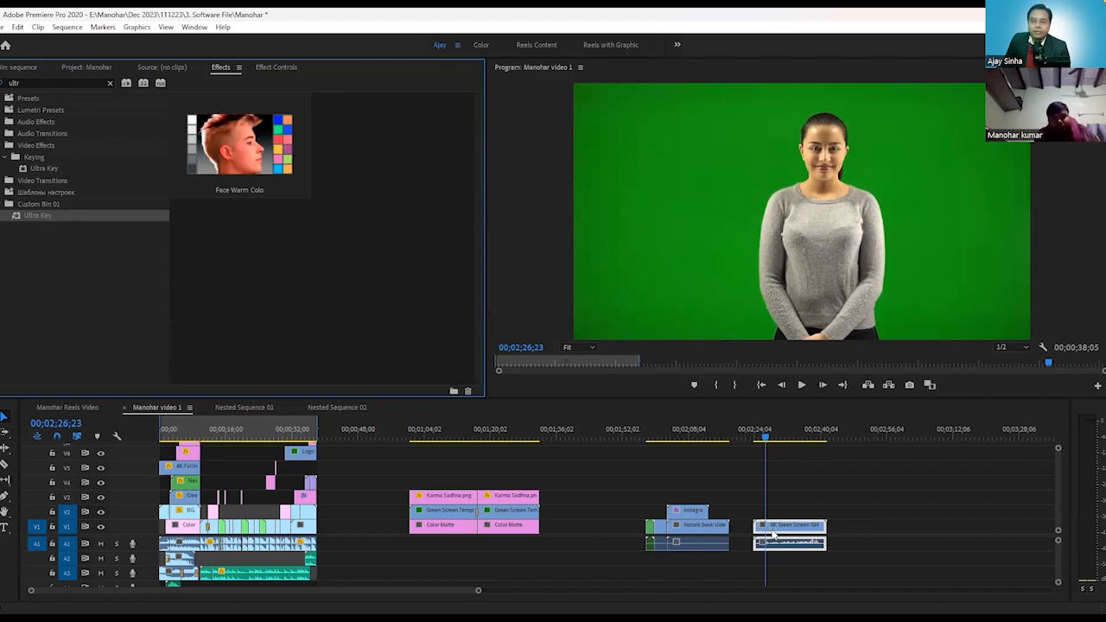
{"action": "left_click", "coordinate": [275, 68]}
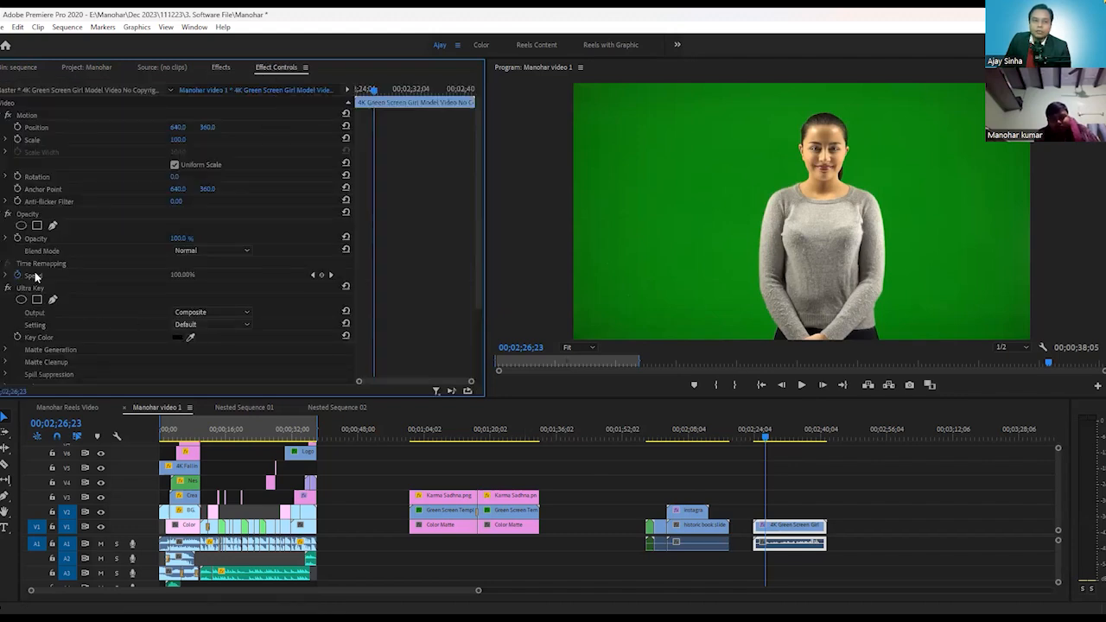
{"action": "left_click", "coordinate": [214, 289]}
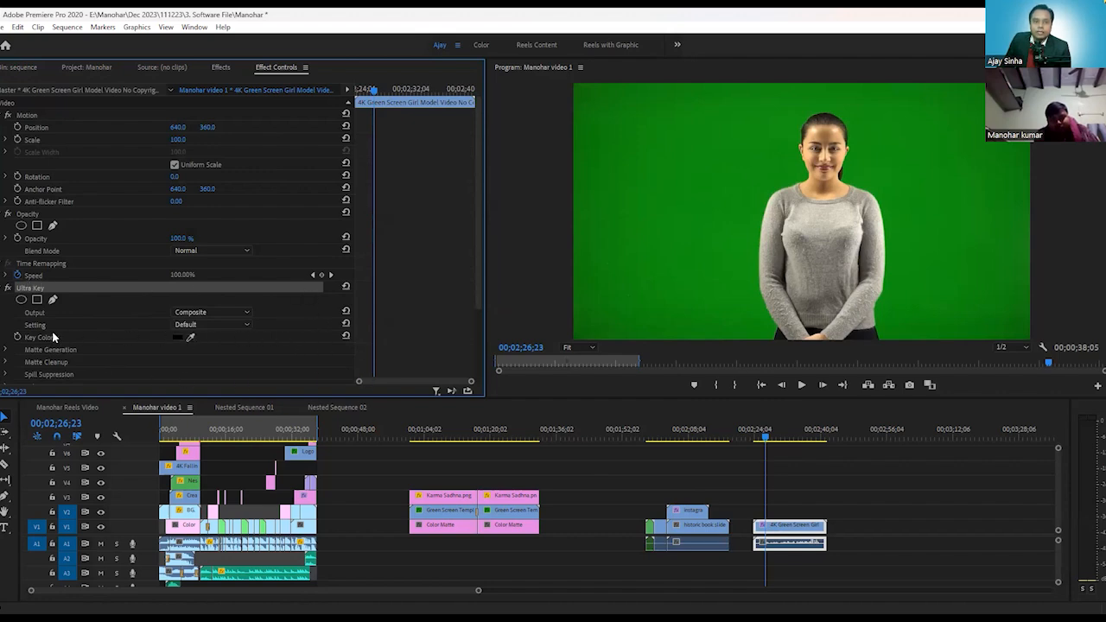
{"action": "left_click_drag", "start_coordinate": [189, 344], "coordinate": [742, 171]}
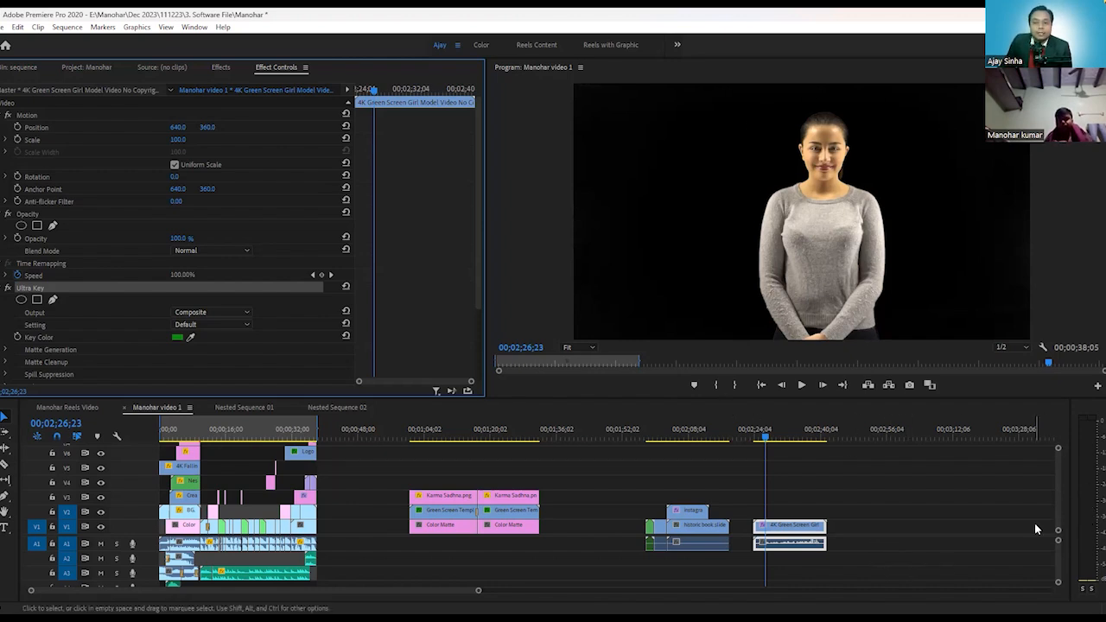
Move the 4K Green Screen Girl clip up to V2, place the Free Stock footage clip beneath it on V1, and preview the composite
{"action": "left_click", "coordinate": [791, 524]}
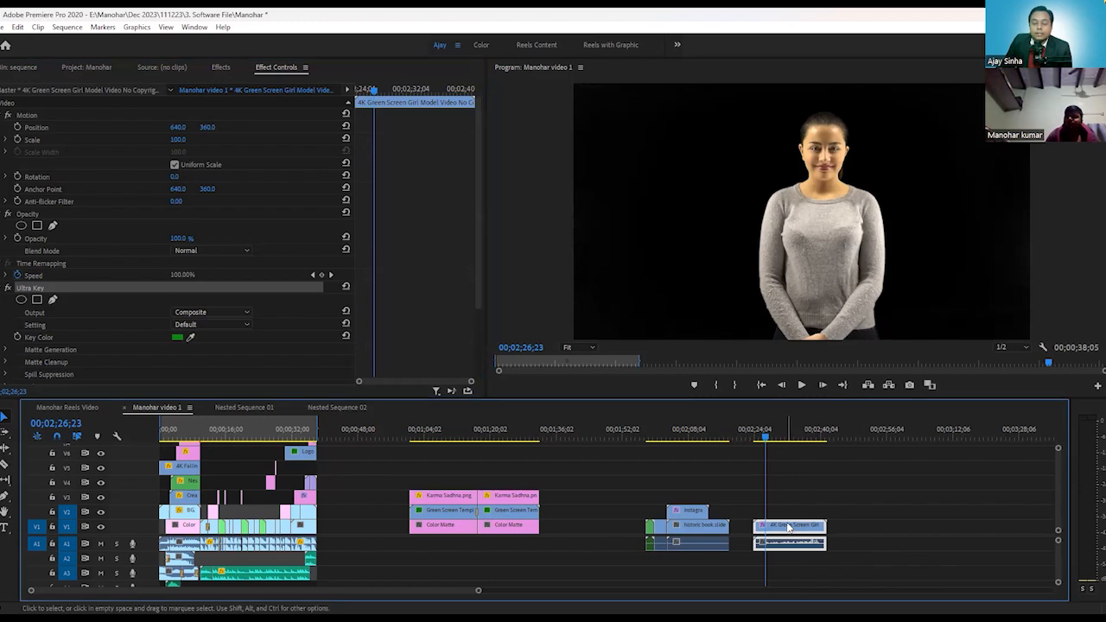
{"action": "left_click_drag", "start_coordinate": [788, 519], "coordinate": [788, 504]}
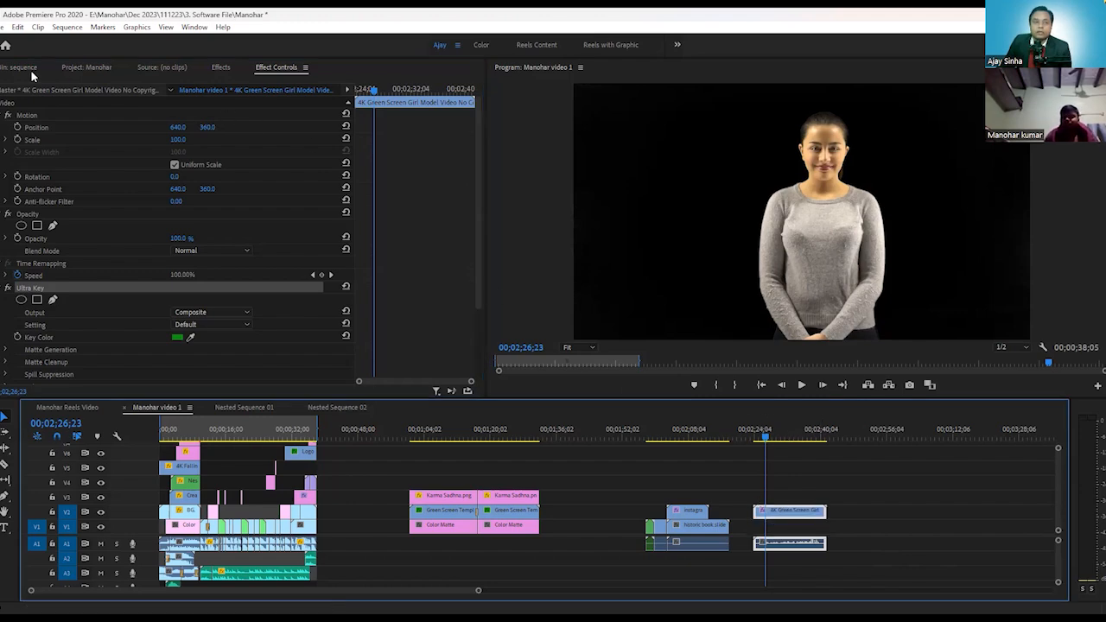
{"action": "left_click", "coordinate": [82, 62]}
{"action": "left_click", "coordinate": [154, 334]}
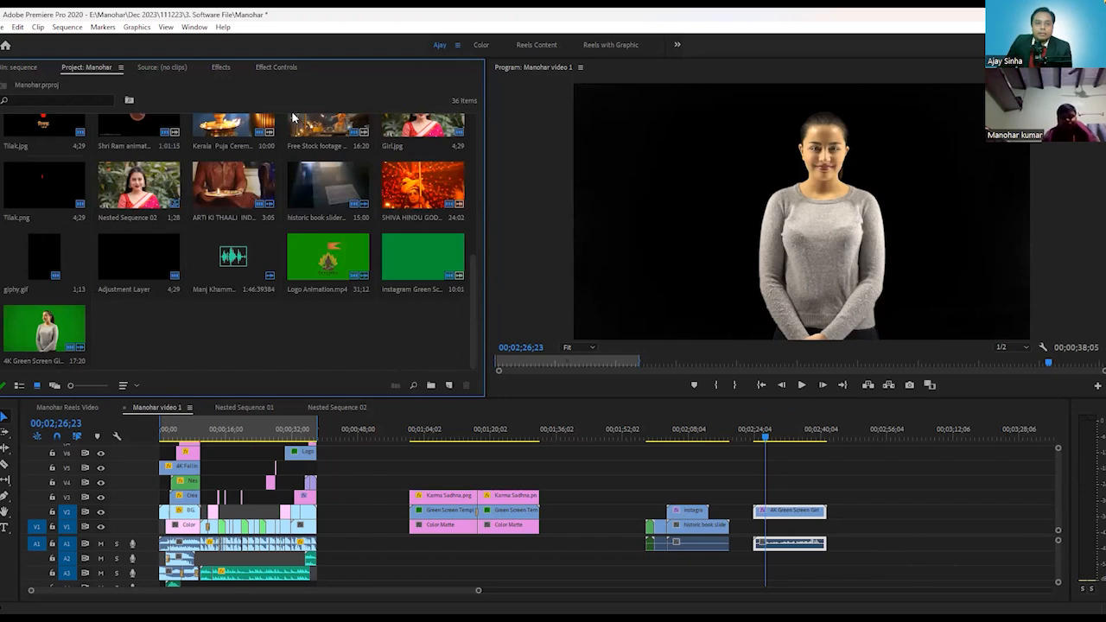
{"action": "left_click", "coordinate": [315, 127]}
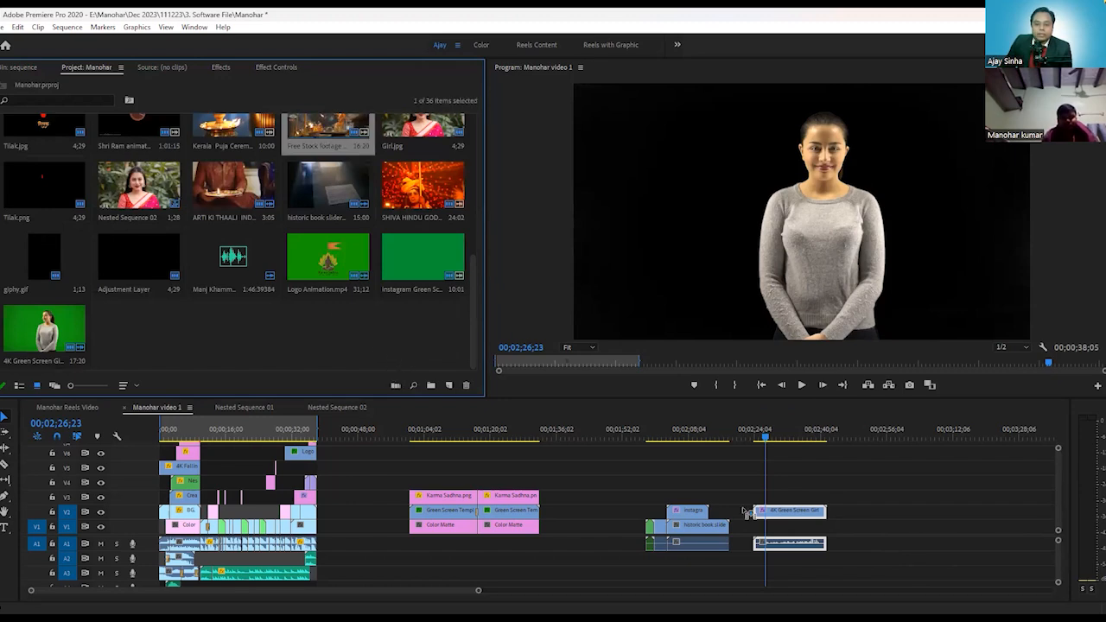
{"action": "left_click_drag", "start_coordinate": [747, 512], "coordinate": [749, 525]}
{"action": "left_click", "coordinate": [761, 441]}
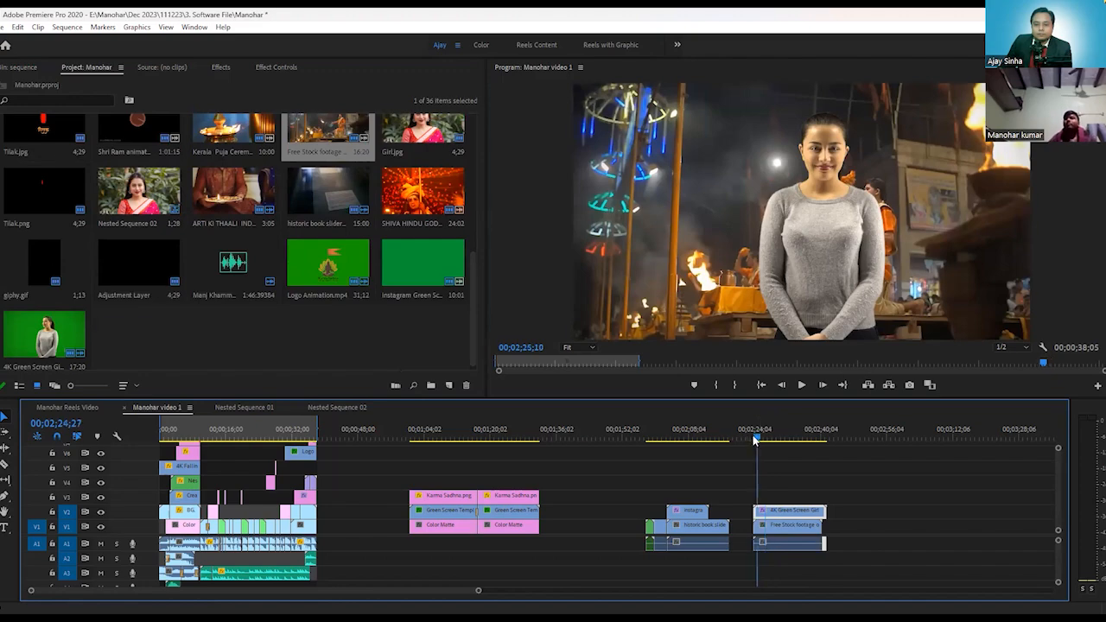
{"action": "left_click_drag", "start_coordinate": [764, 443], "coordinate": [801, 449]}
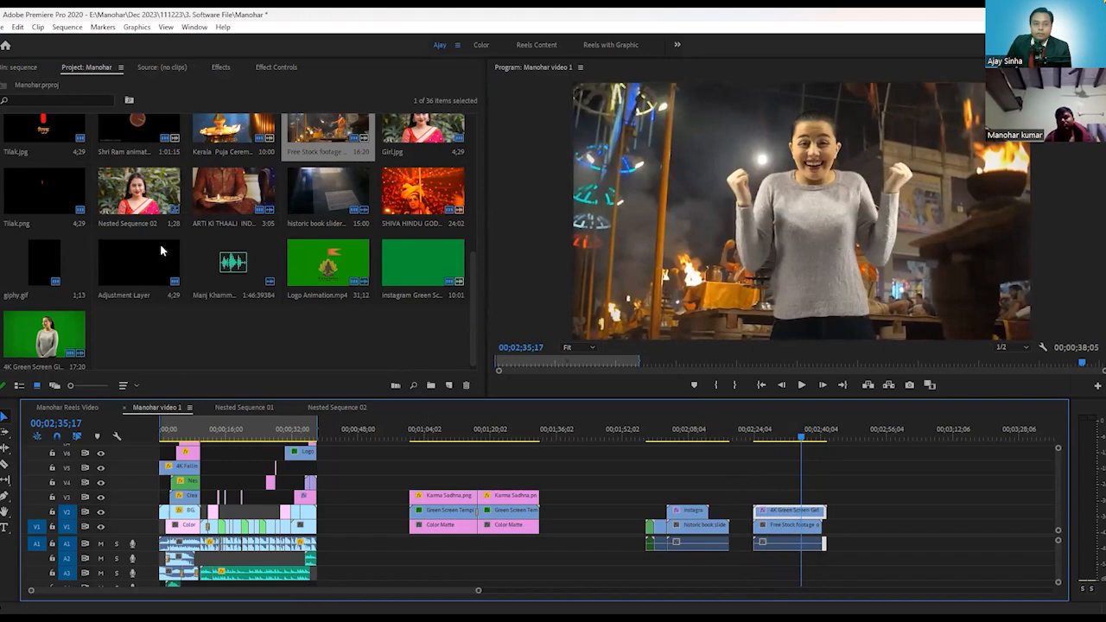
Turn on Position and Scale keyframing for the 4K Green Screen Girl clip at 00;02;35;17
{"action": "left_click", "coordinate": [275, 66]}
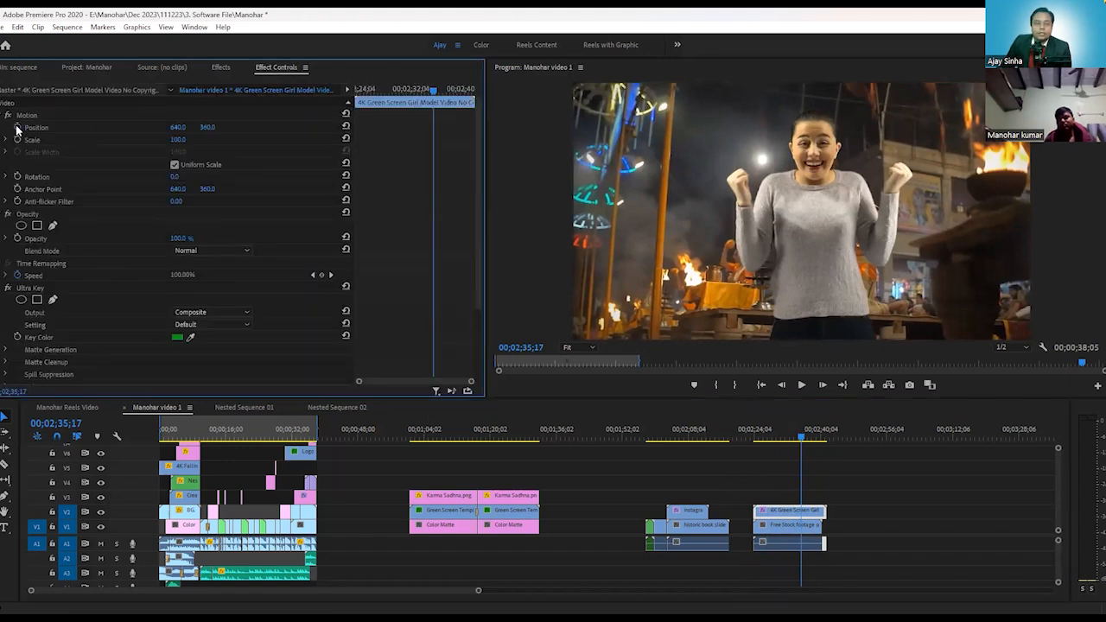
{"action": "left_click", "coordinate": [21, 141]}
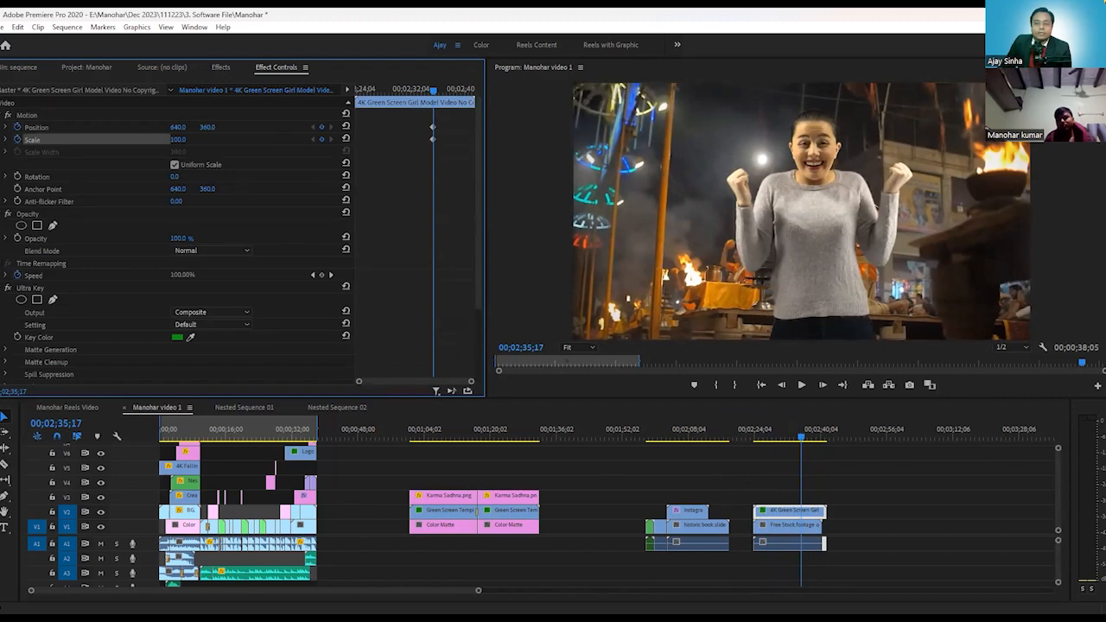
Place Position and Scale keyframes for the 4K Green Screen Girl clip near its start and another pair at 00;02;32;00
{"action": "left_click_drag", "start_coordinate": [433, 92], "coordinate": [393, 92]}
{"action": "left_click", "coordinate": [321, 127]}
{"action": "left_click", "coordinate": [322, 139]}
{"action": "left_click_drag", "start_coordinate": [420, 116], "coordinate": [407, 140]}
{"action": "left_click", "coordinate": [331, 140]}
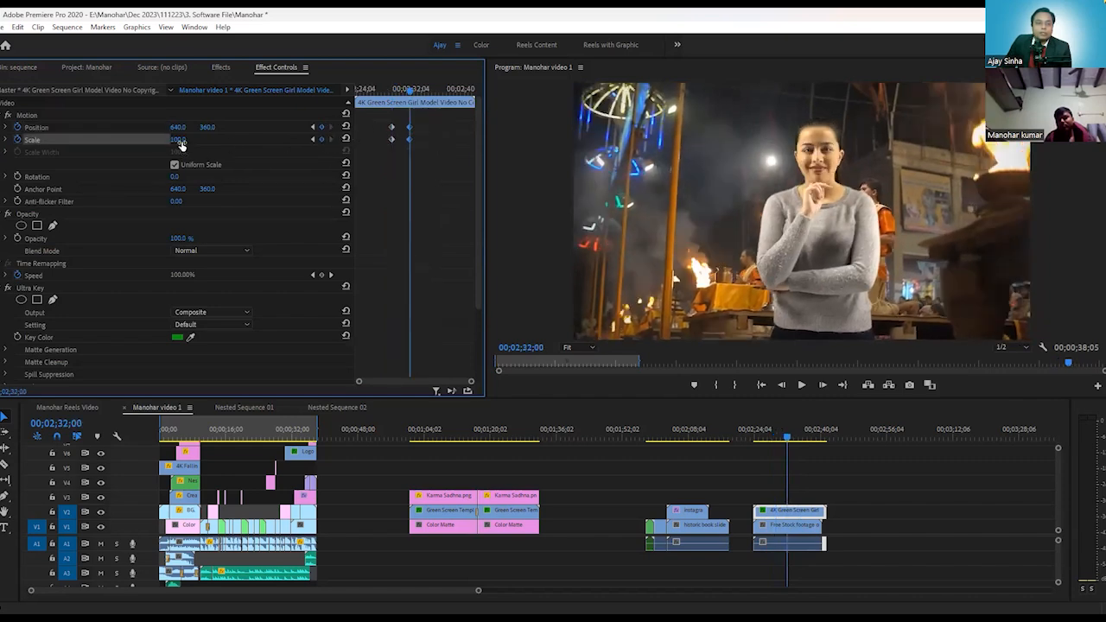
At 00;02;32;00, set the 4K Green Screen Girl clip's Scale to 69 and move it to about Position 238, 561
{"action": "left_click_drag", "start_coordinate": [180, 141], "coordinate": [158, 141]}
{"action": "left_click", "coordinate": [680, 234]}
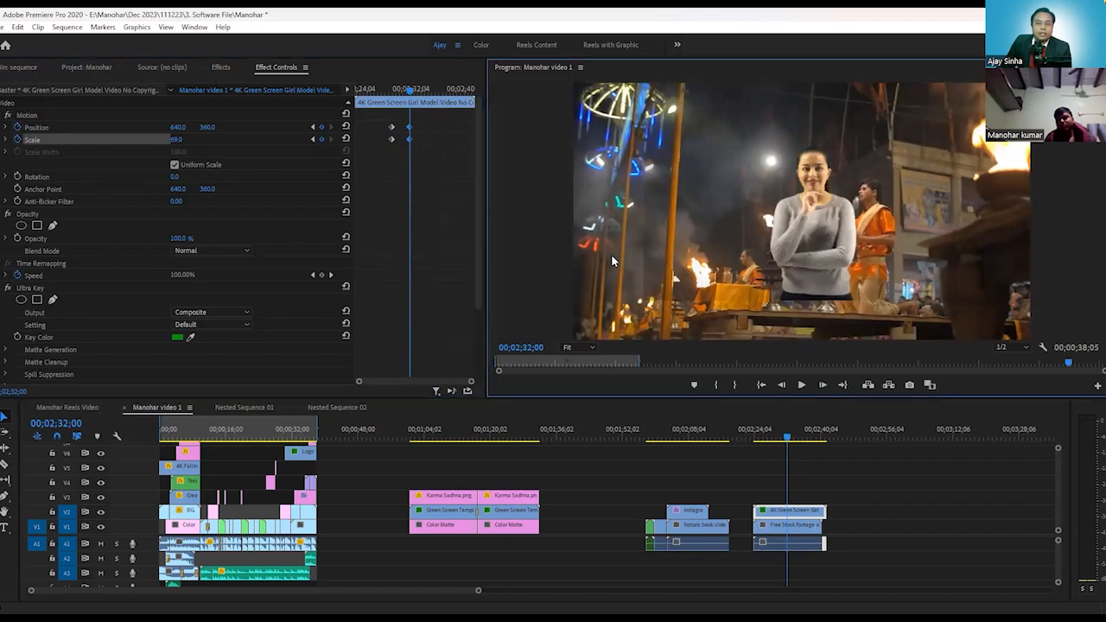
{"action": "left_click", "coordinate": [26, 115]}
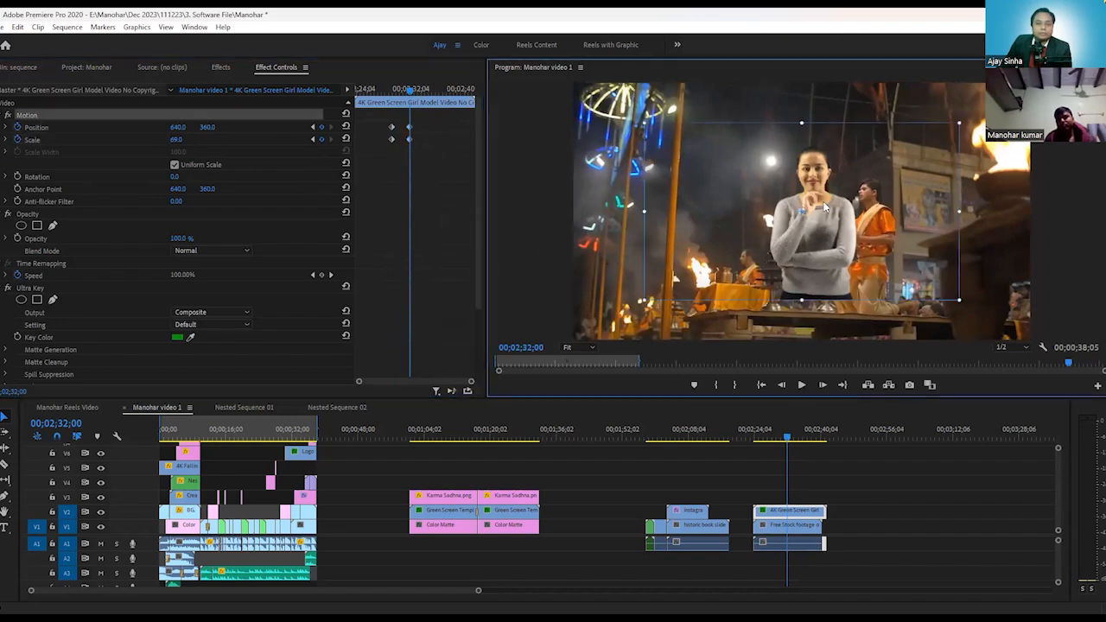
{"action": "left_click_drag", "start_coordinate": [823, 211], "coordinate": [683, 276]}
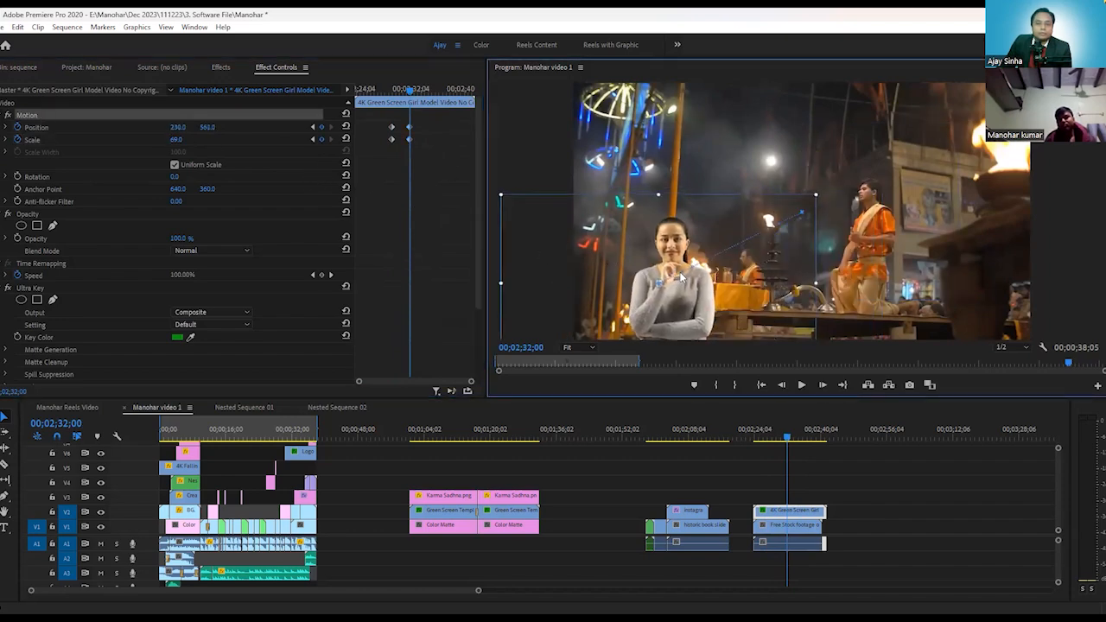
{"action": "left_click", "coordinate": [771, 478]}
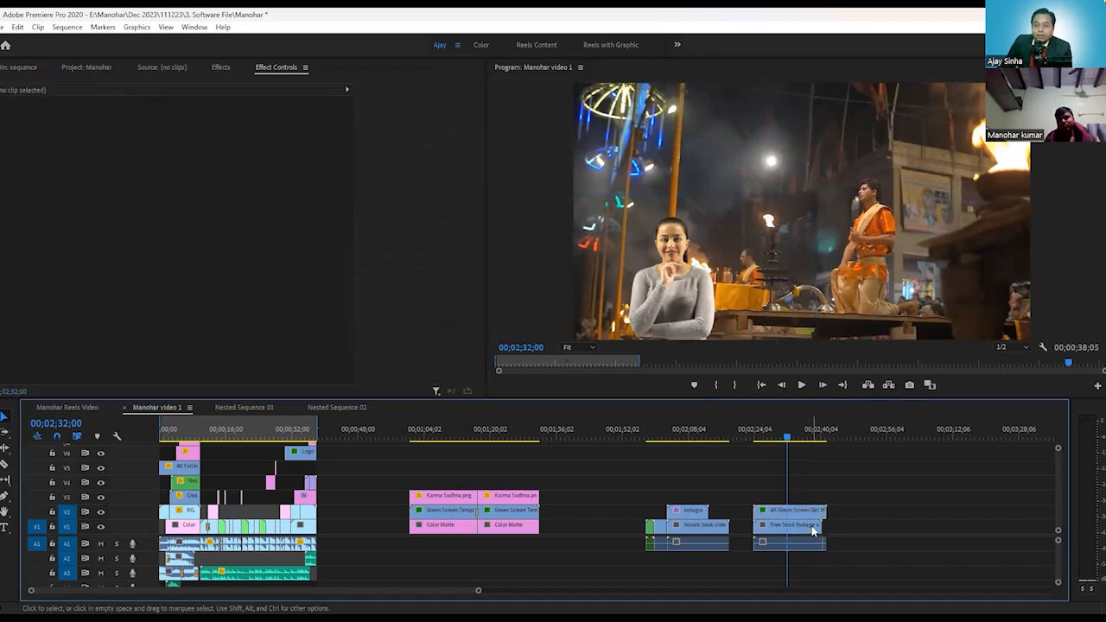
{"action": "left_click", "coordinate": [801, 516]}
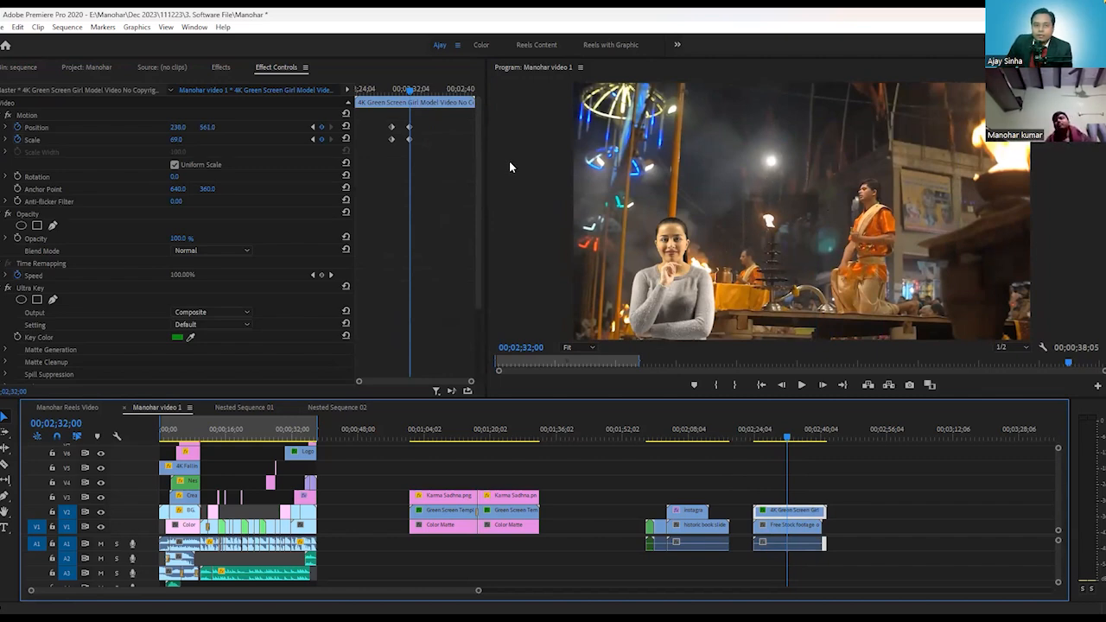
Expand the Ultra Key Matte Generation settings and set Pedestal to 100
{"action": "left_click_drag", "start_coordinate": [478, 177], "coordinate": [479, 255]}
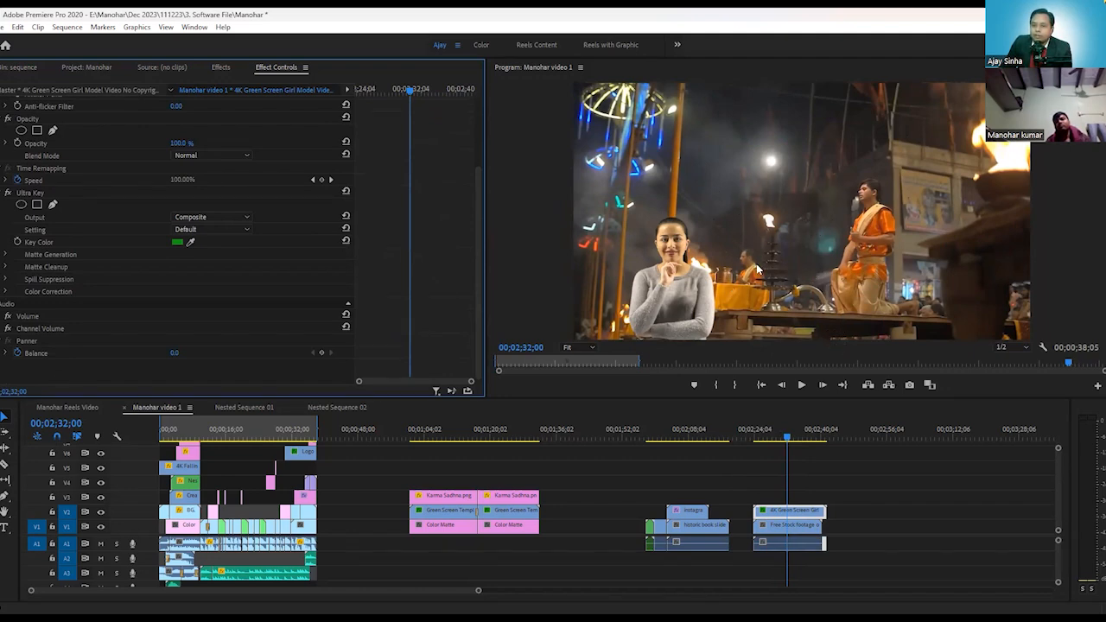
{"action": "left_click", "coordinate": [36, 194]}
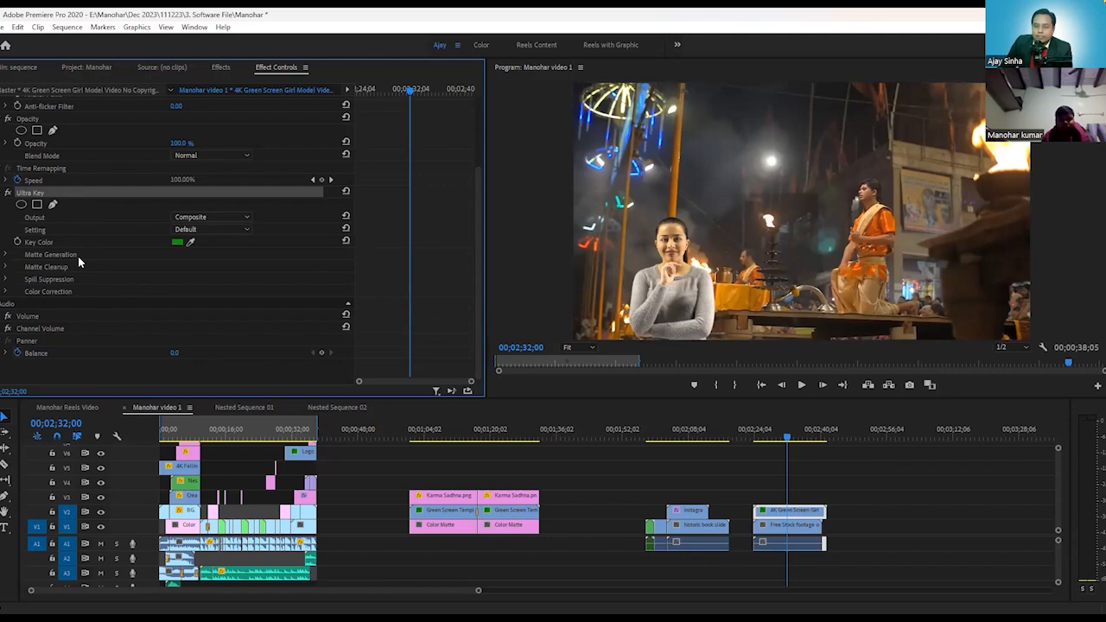
{"action": "left_click", "coordinate": [7, 255]}
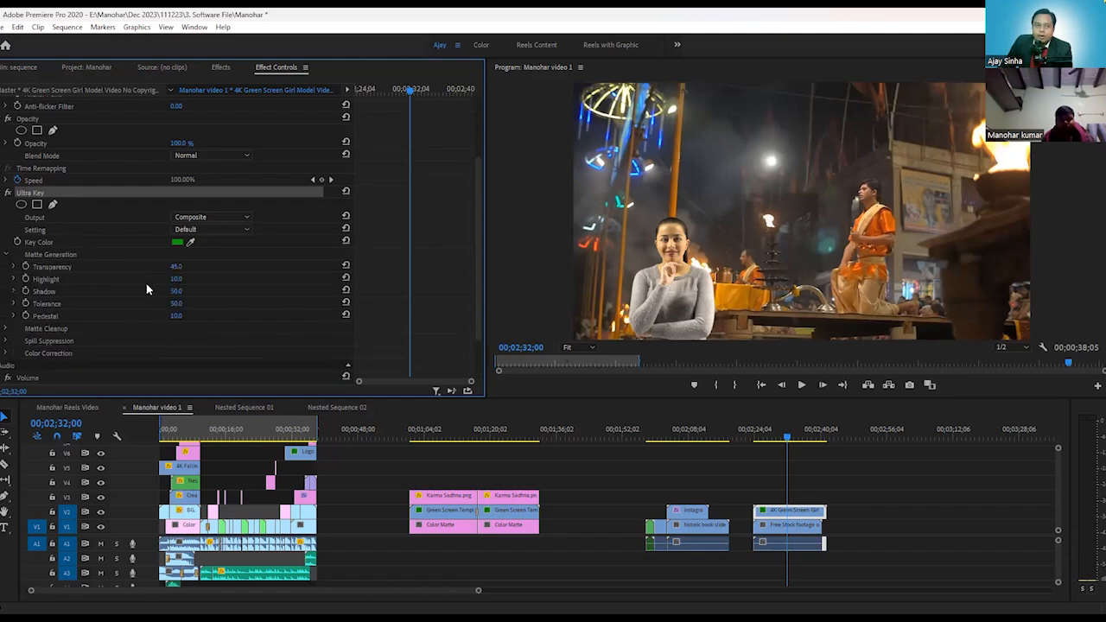
{"action": "left_click_drag", "start_coordinate": [184, 316], "coordinate": [260, 316]}
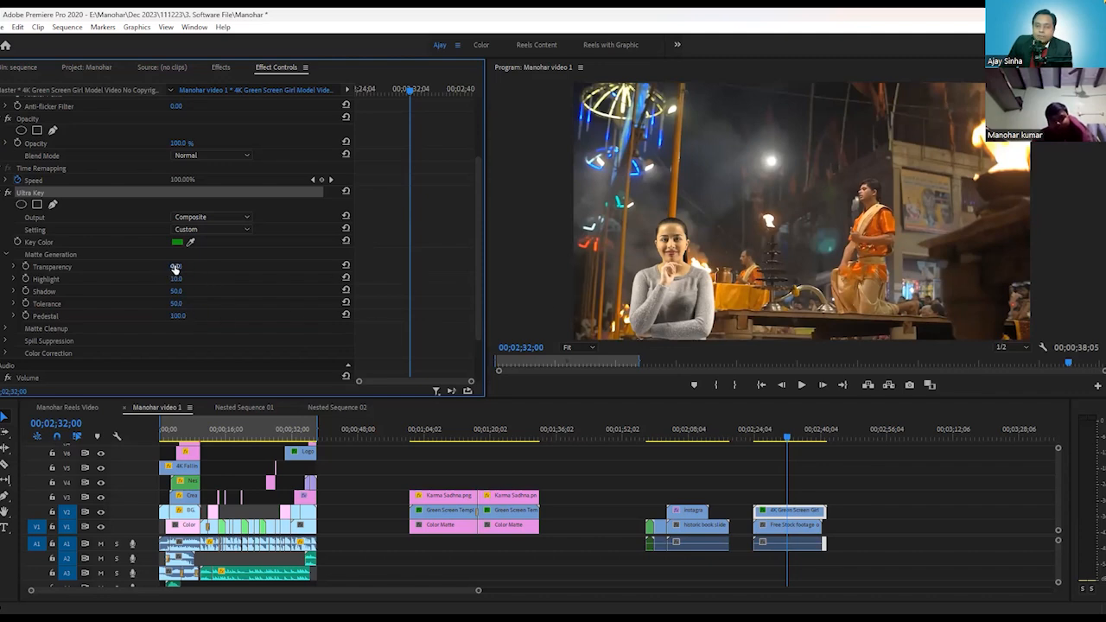
Try the Ultra Key matte Transparency at 0 and at 100, and set it back to 45
{"action": "mouse_move", "coordinate": [175, 268]}
{"action": "left_mouse_down"}
{"action": "mouse_move", "coordinate": [134, 268]}
{"action": "mouse_move", "coordinate": [184, 268]}
{"action": "mouse_move", "coordinate": [164, 268]}
{"action": "left_mouse_up"}
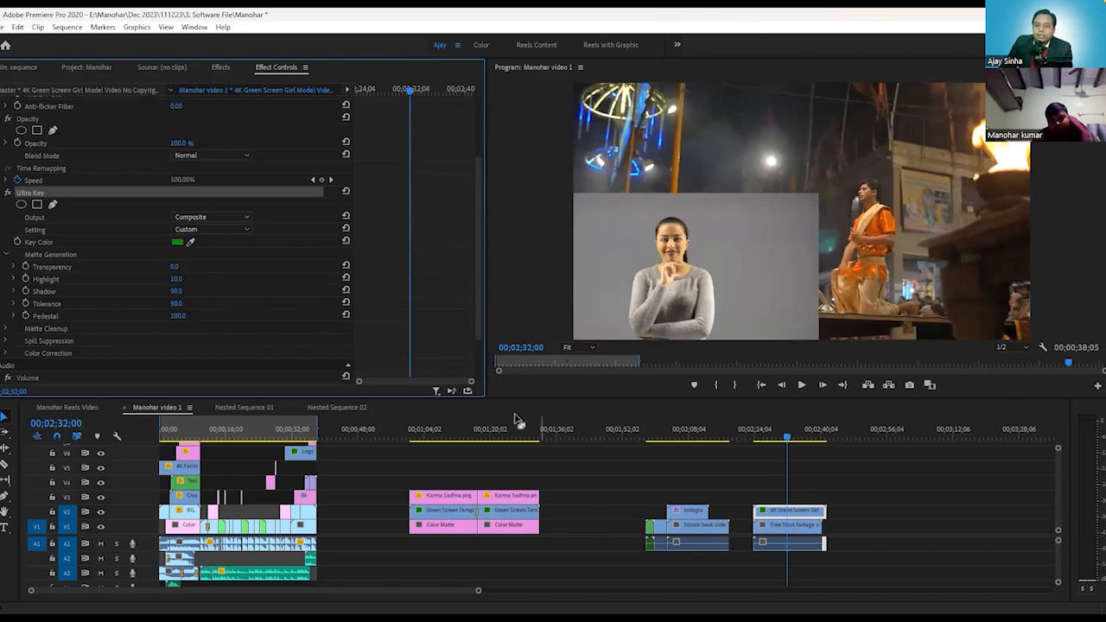
{"action": "mouse_move", "coordinate": [177, 269]}
{"action": "left_mouse_down"}
{"action": "mouse_move", "coordinate": [192, 269]}
{"action": "mouse_move", "coordinate": [177, 276]}
{"action": "left_mouse_up"}
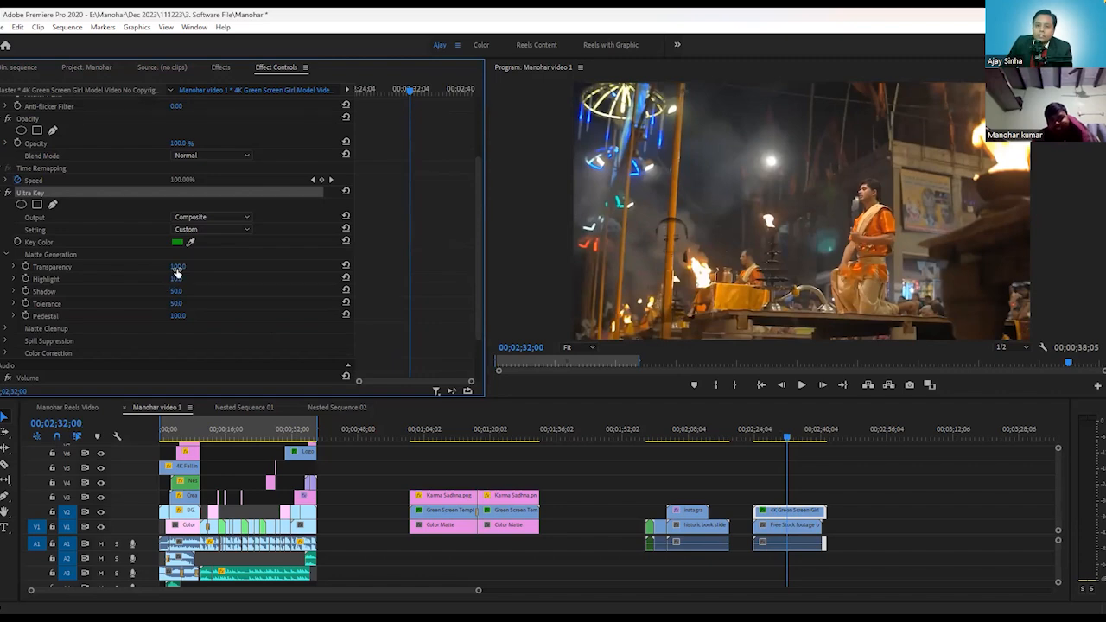
{"action": "left_click", "coordinate": [185, 265]}
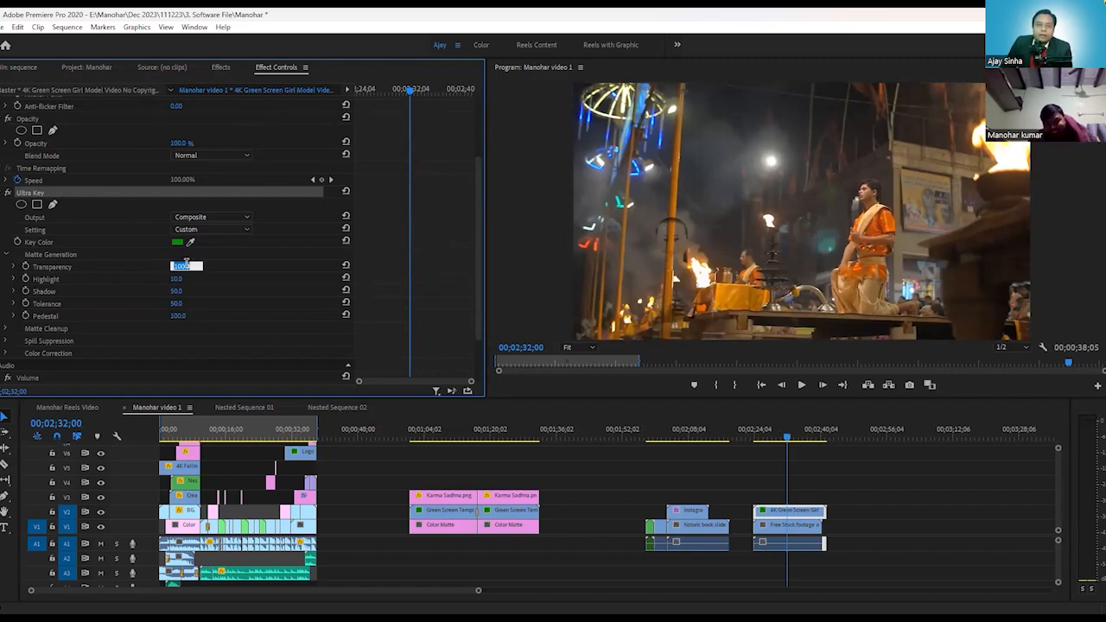
{"action": "type", "text": "45"}
{"action": "key", "text": "Return"}
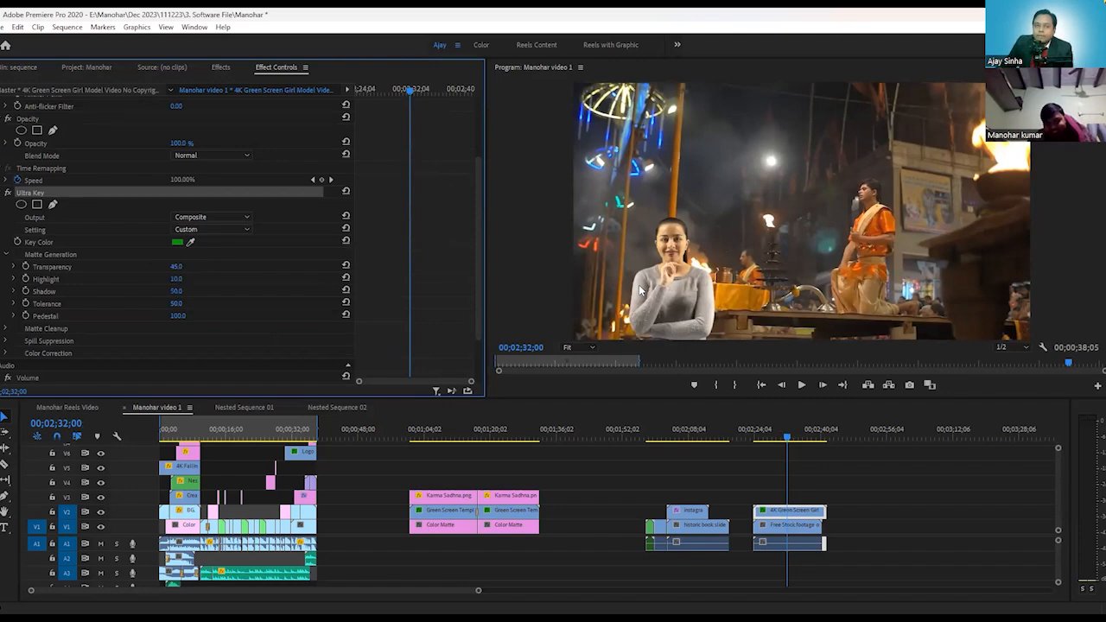
Copy the clip's first Position and Scale keyframes and paste them at 00;02;36;17
{"action": "left_click", "coordinate": [787, 515]}
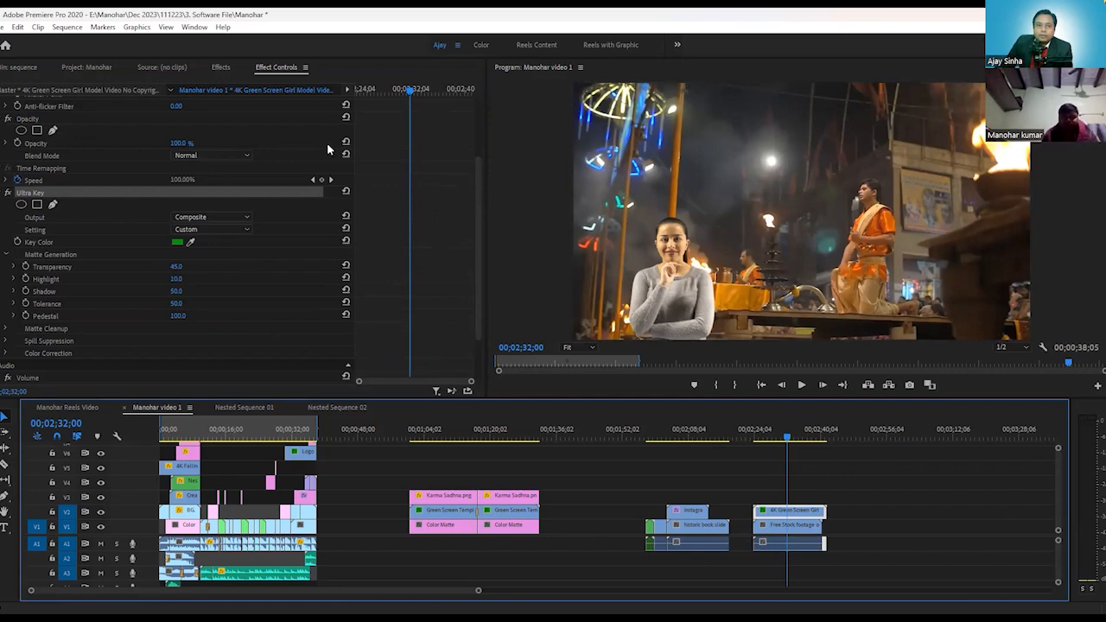
{"action": "left_click_drag", "start_coordinate": [477, 173], "coordinate": [477, 100]}
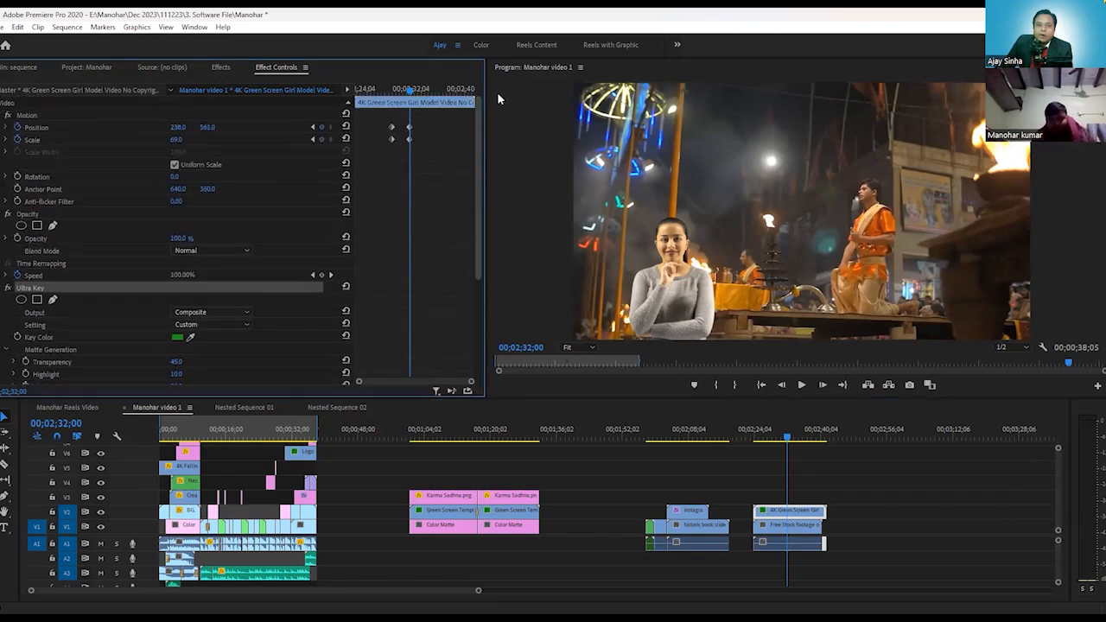
{"action": "left_click", "coordinate": [441, 92]}
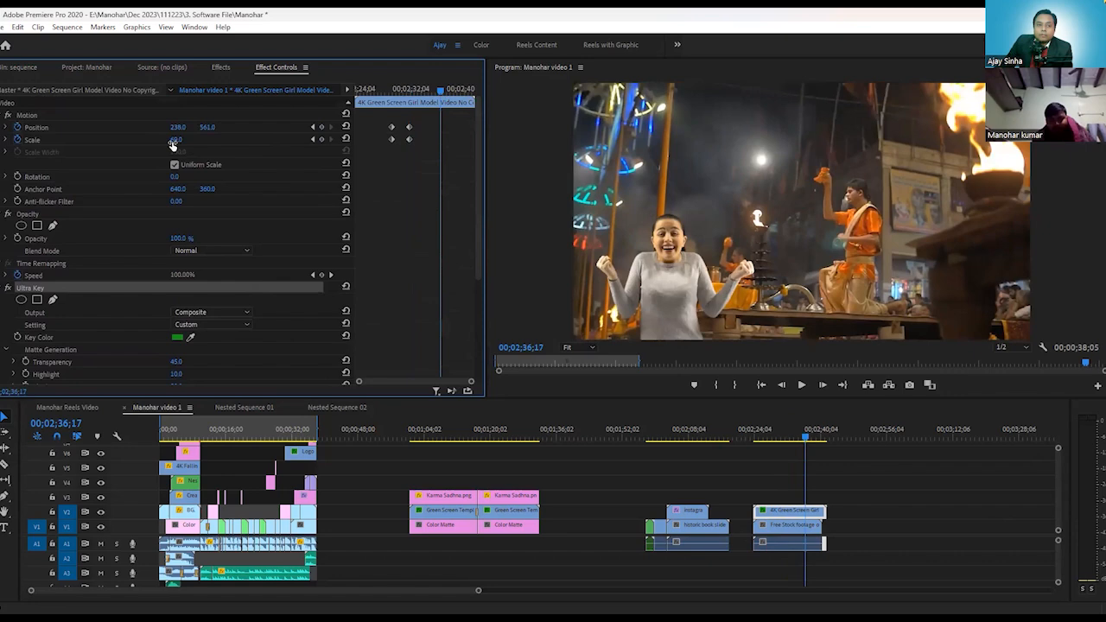
{"action": "left_click_drag", "start_coordinate": [365, 116], "coordinate": [397, 155]}
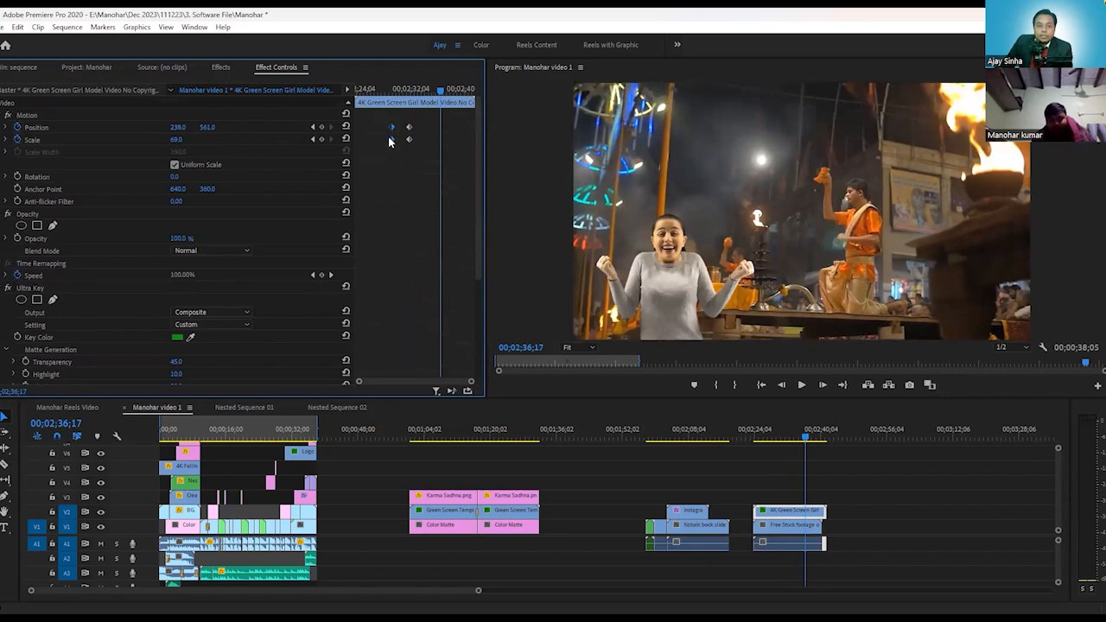
{"action": "right_click", "coordinate": [389, 141]}
{"action": "left_click", "coordinate": [402, 173]}
{"action": "right_click", "coordinate": [398, 173]}
{"action": "left_click", "coordinate": [430, 228]}
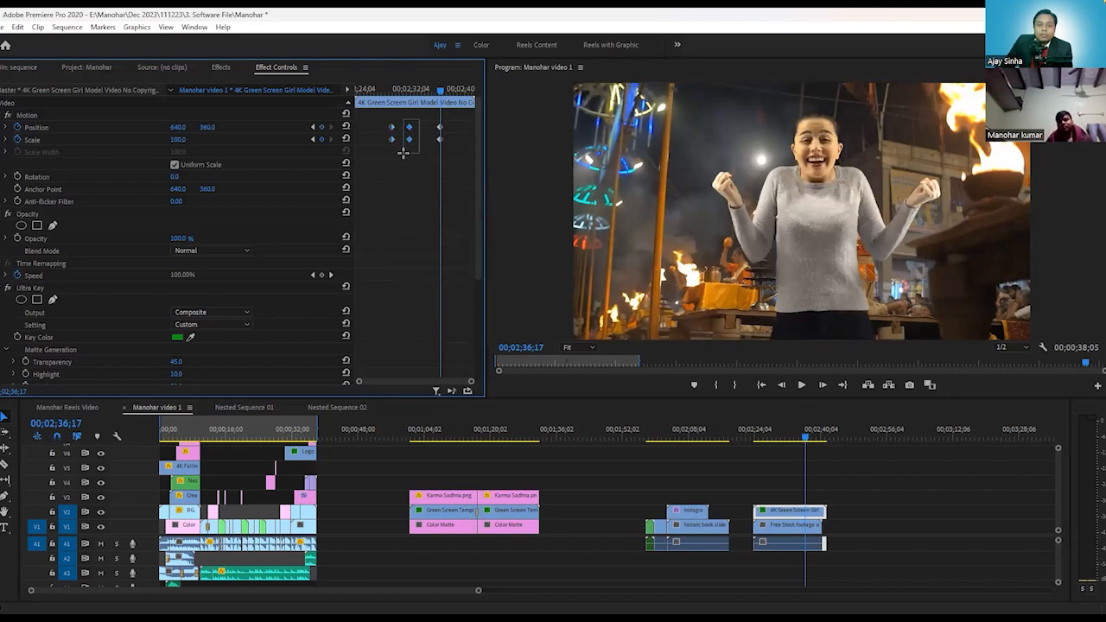
Copy the Position and Scale keyframes at 00;02;32;00 and paste them at 00;02;35;13
{"action": "right_click", "coordinate": [406, 140]}
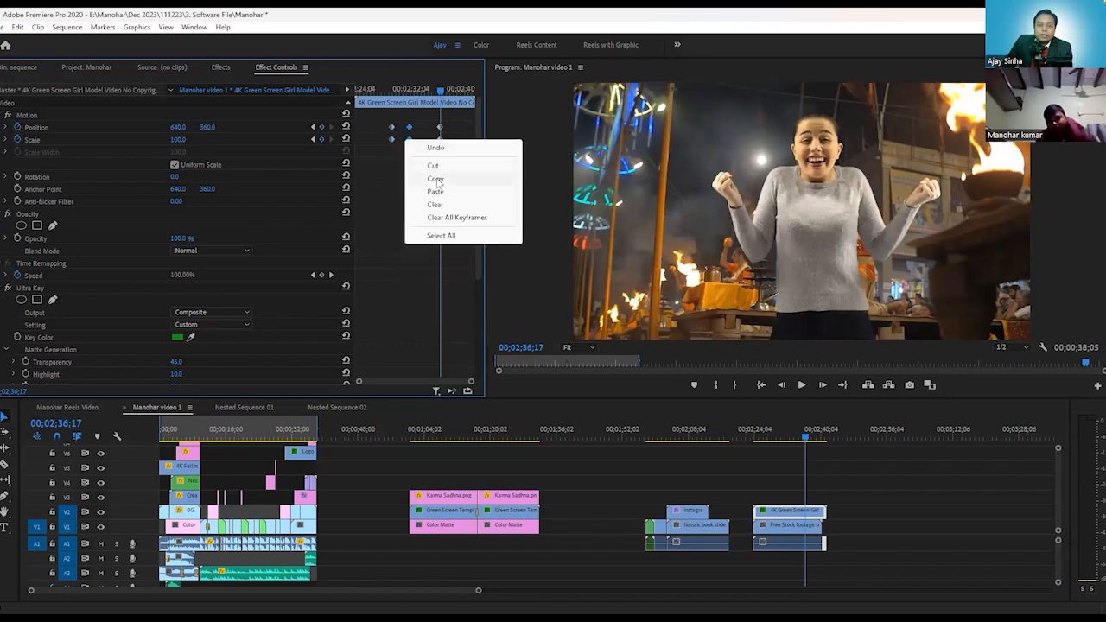
{"action": "left_click", "coordinate": [435, 179]}
{"action": "left_click_drag", "start_coordinate": [428, 90], "coordinate": [433, 119]}
{"action": "right_click", "coordinate": [415, 173]}
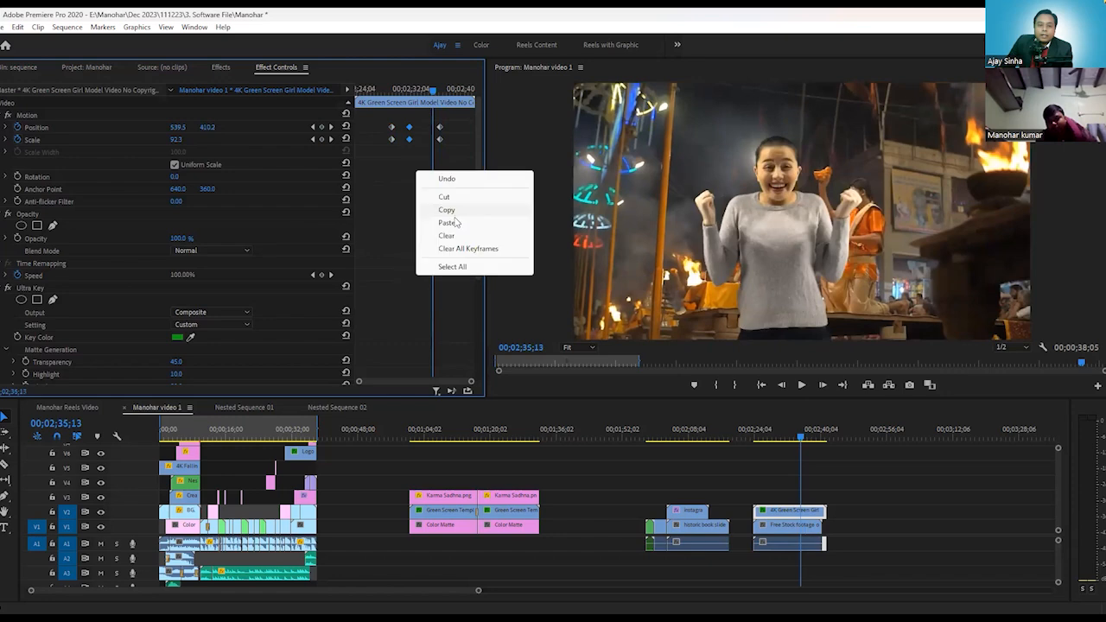
{"action": "left_click", "coordinate": [435, 217]}
Play the composite from before the first keyframes to preview the Position and Scale animation
{"action": "left_click", "coordinate": [385, 92]}
{"action": "key", "text": "space"}
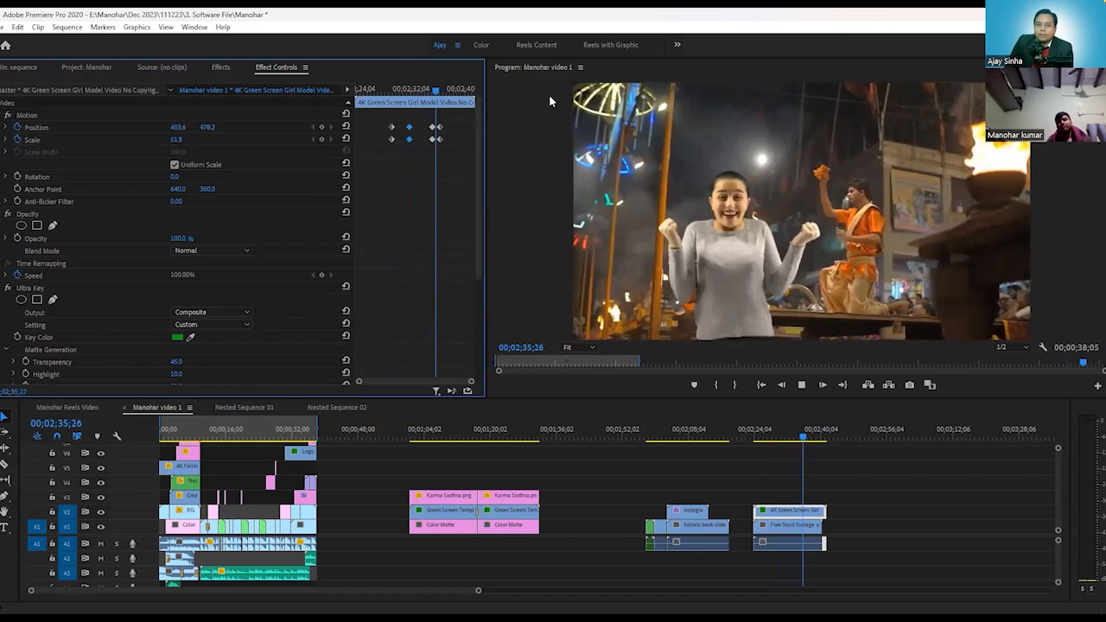
{"action": "key", "text": "space"}
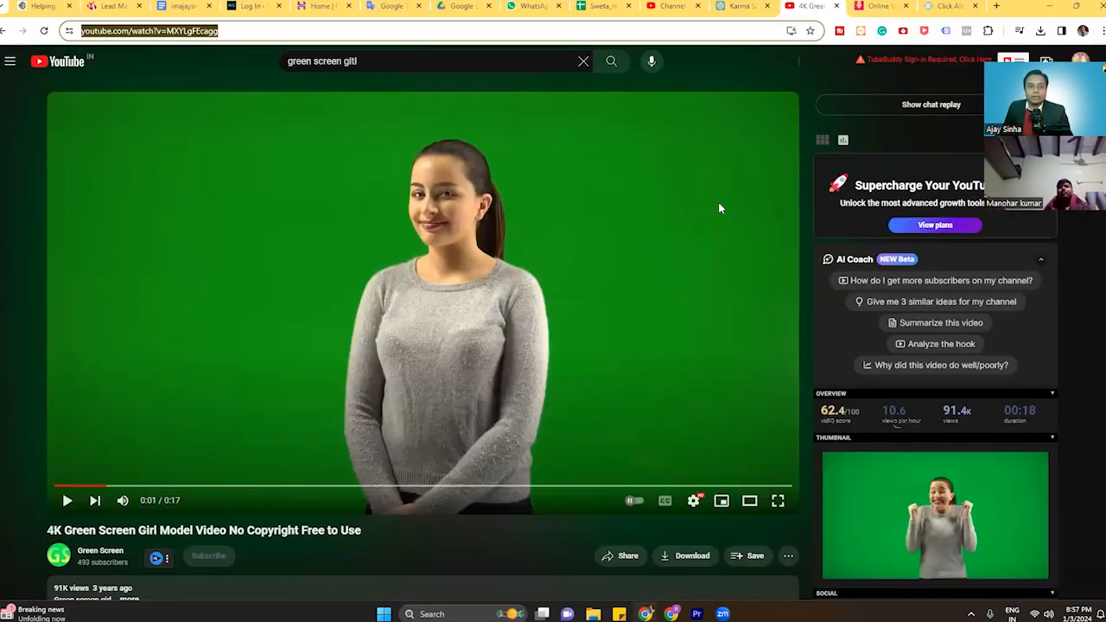
Switch to YouTube in the browser and search for "green screen transition"
{"action": "double_click", "coordinate": [399, 63]}
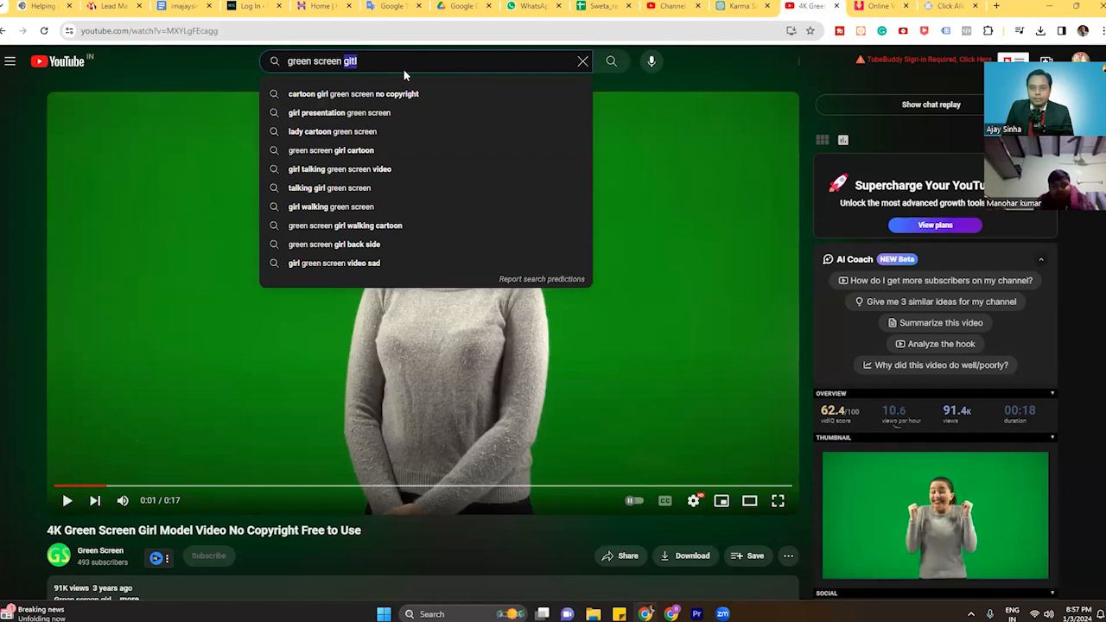
{"action": "type", "text": "transition"}
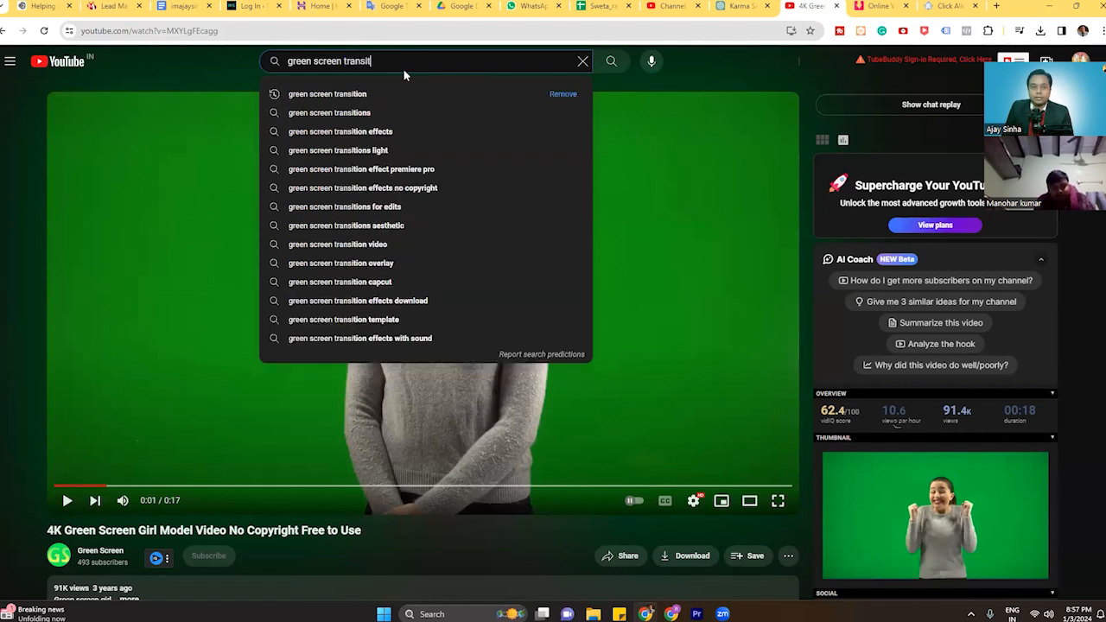
{"action": "key", "text": "Return"}
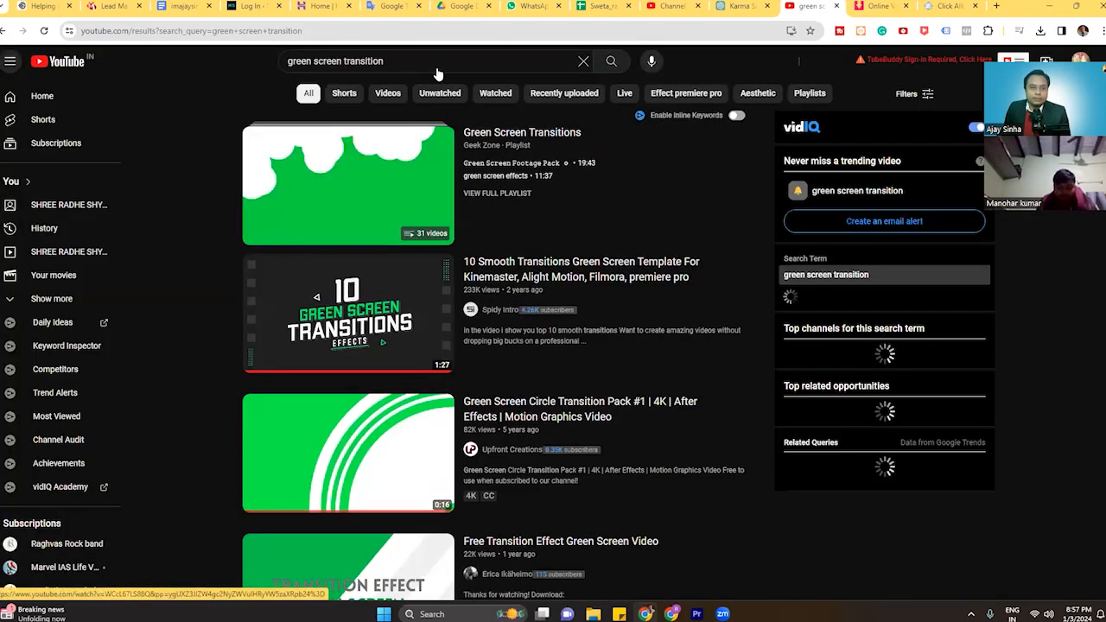
Search YouTube for "green screen effects"
{"action": "double_click", "coordinate": [399, 63]}
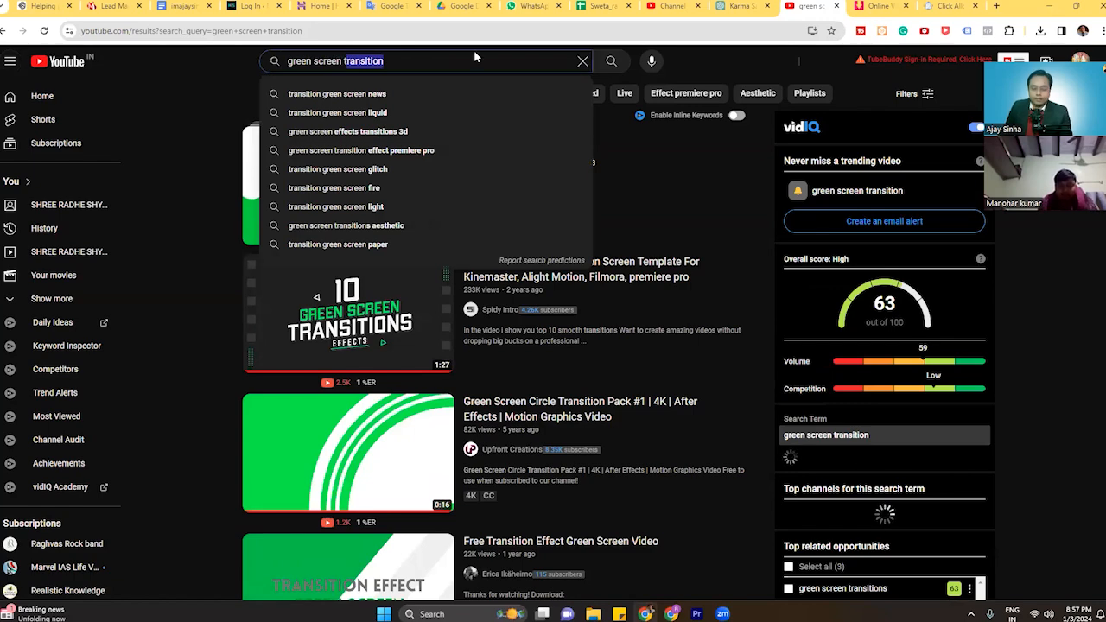
{"action": "key", "text": "BackSpace"}
{"action": "type", "text": "effects"}
{"action": "key", "text": "Return"}
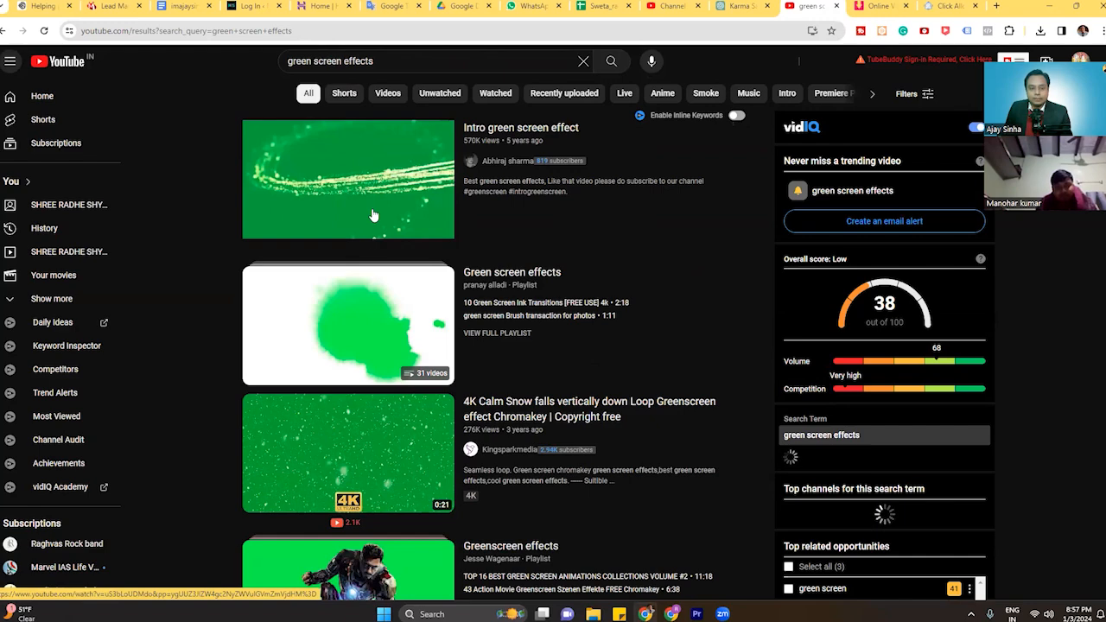
Search YouTube for "green screen particles" and look over the video results
{"action": "left_click_drag", "start_coordinate": [383, 61], "coordinate": [343, 58]}
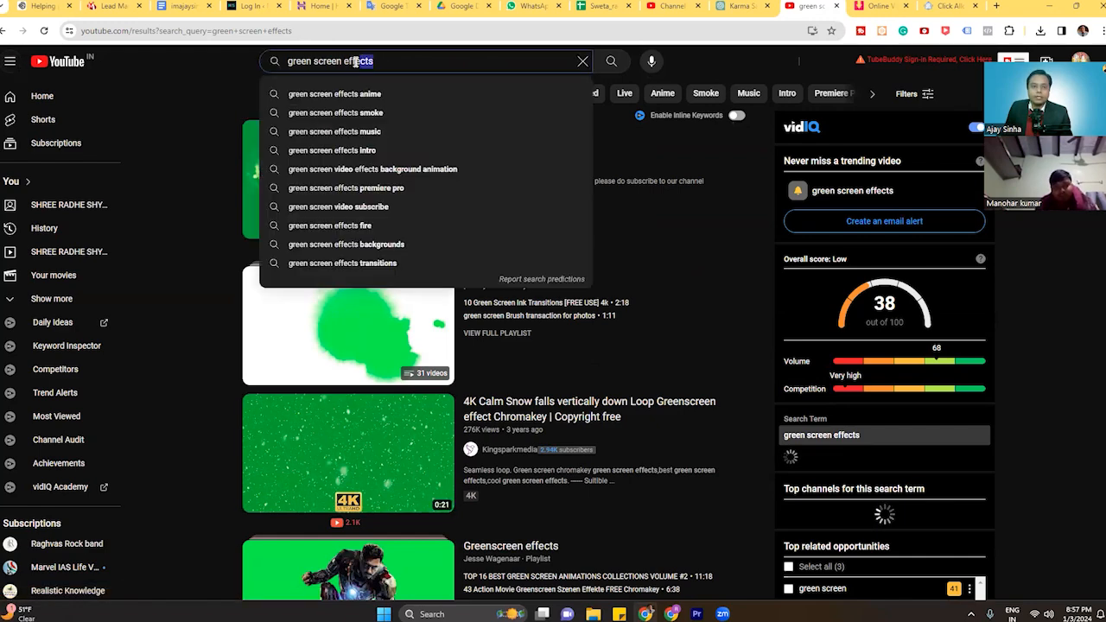
{"action": "key", "text": "BackSpace"}
{"action": "type", "text": "par"}
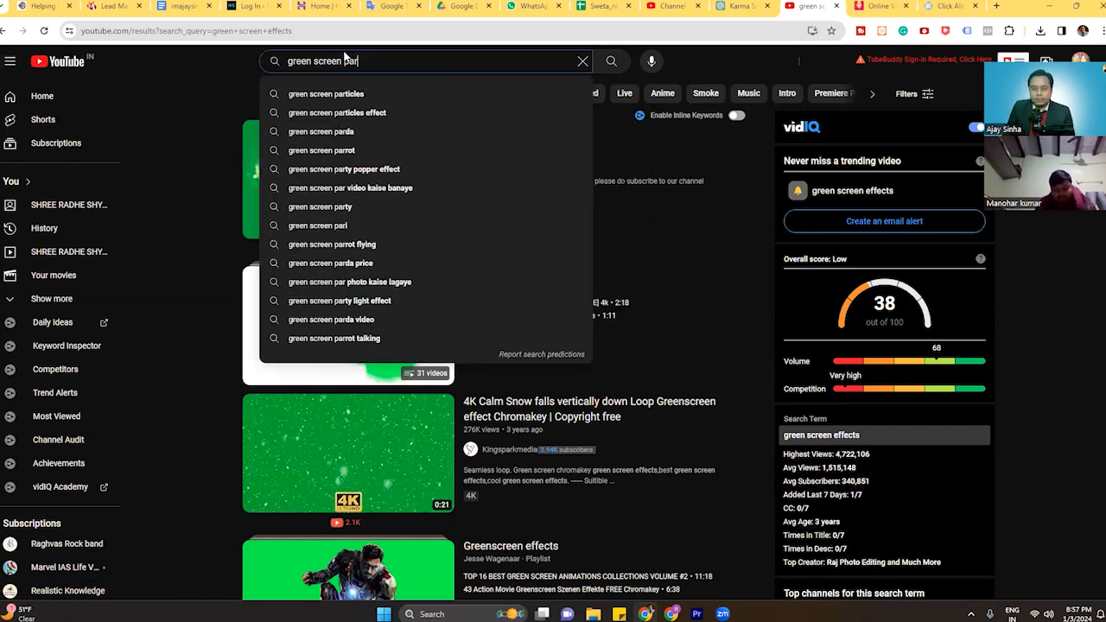
{"action": "type", "text": "ticles"}
{"action": "key", "text": "Return"}
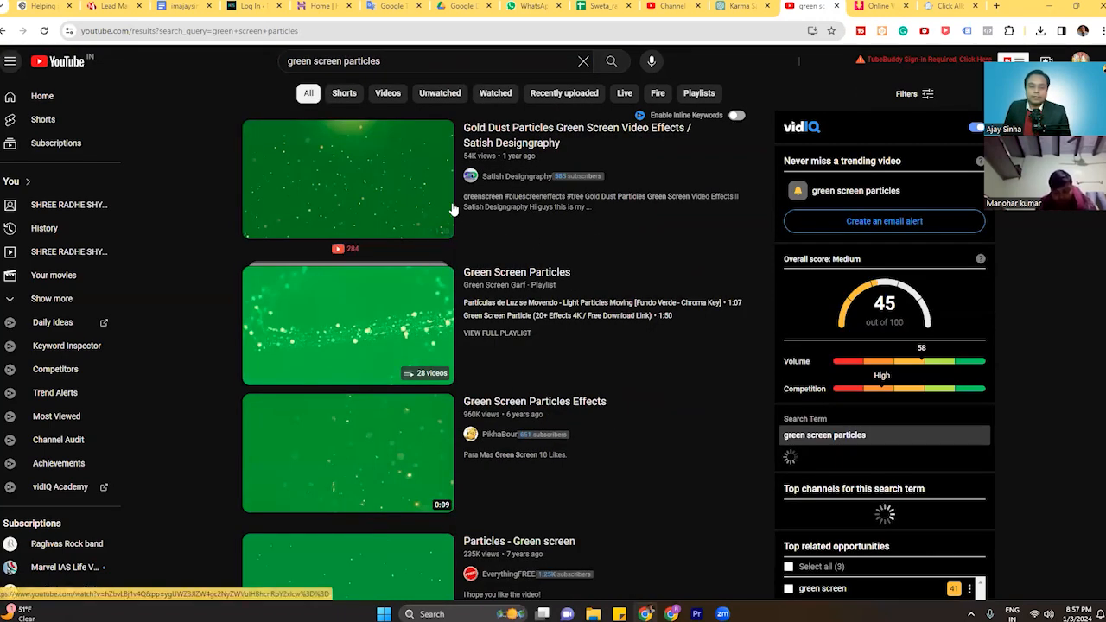
{"action": "mouse_move", "coordinate": [453, 209]}
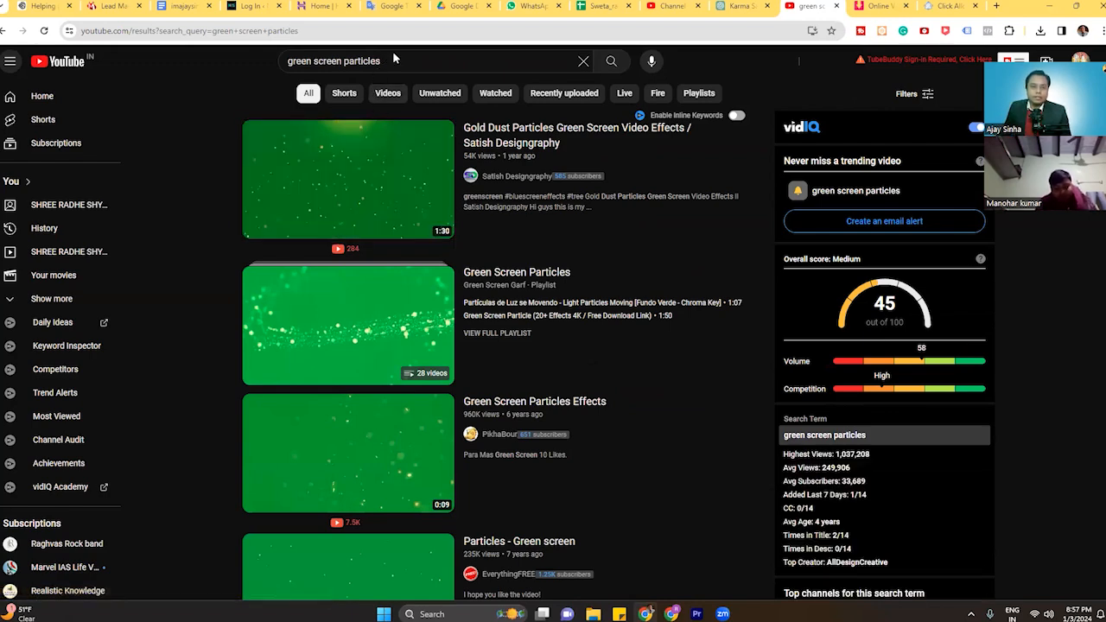
Search YouTube for "green screen subscribe button" and browse the video results
{"action": "left_click_drag", "start_coordinate": [386, 60], "coordinate": [344, 60]}
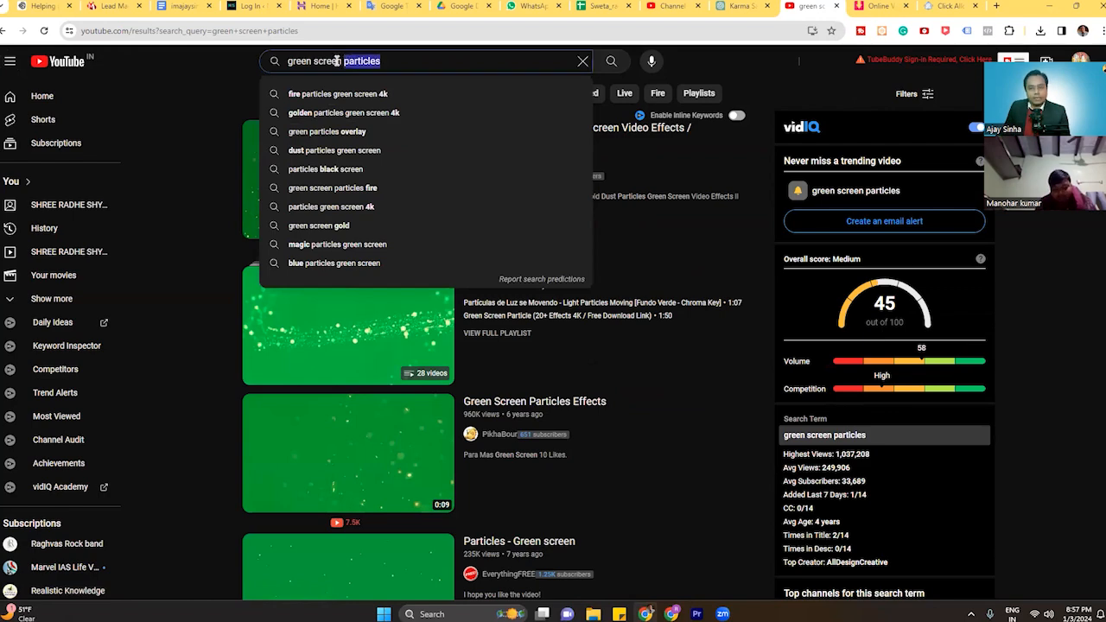
{"action": "type", "text": "subscribe button"}
{"action": "key", "text": "Return"}
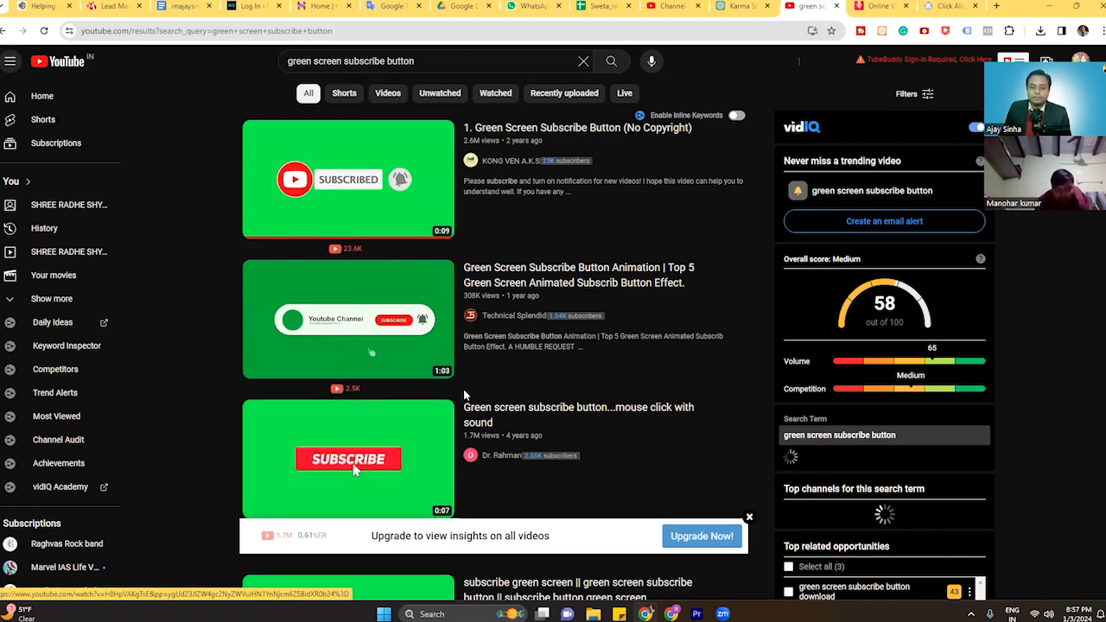
{"action": "scroll", "coordinate": [467, 406], "scroll_direction": "down", "scroll_amount": 1}
{"action": "scroll", "coordinate": [519, 518], "scroll_direction": "up", "scroll_amount": 1}
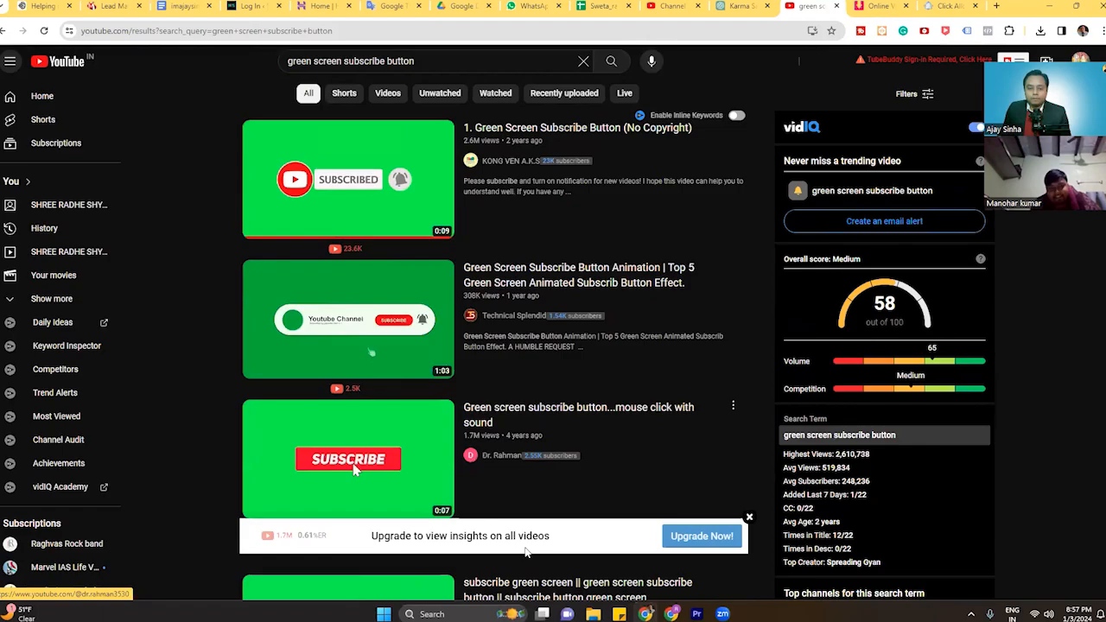
Switch to Premiere Pro and move the Instagram green-screen clip onto track V3 above the keyed girl clip
{"action": "key", "text": "alt+Tab"}
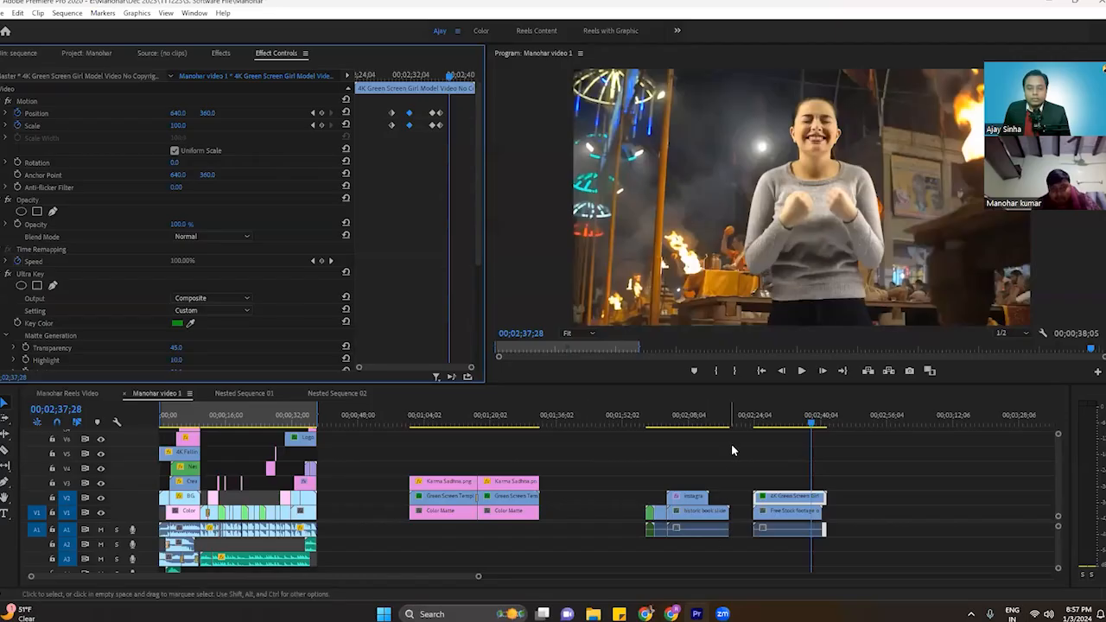
{"action": "left_click_drag", "start_coordinate": [698, 498], "coordinate": [812, 492]}
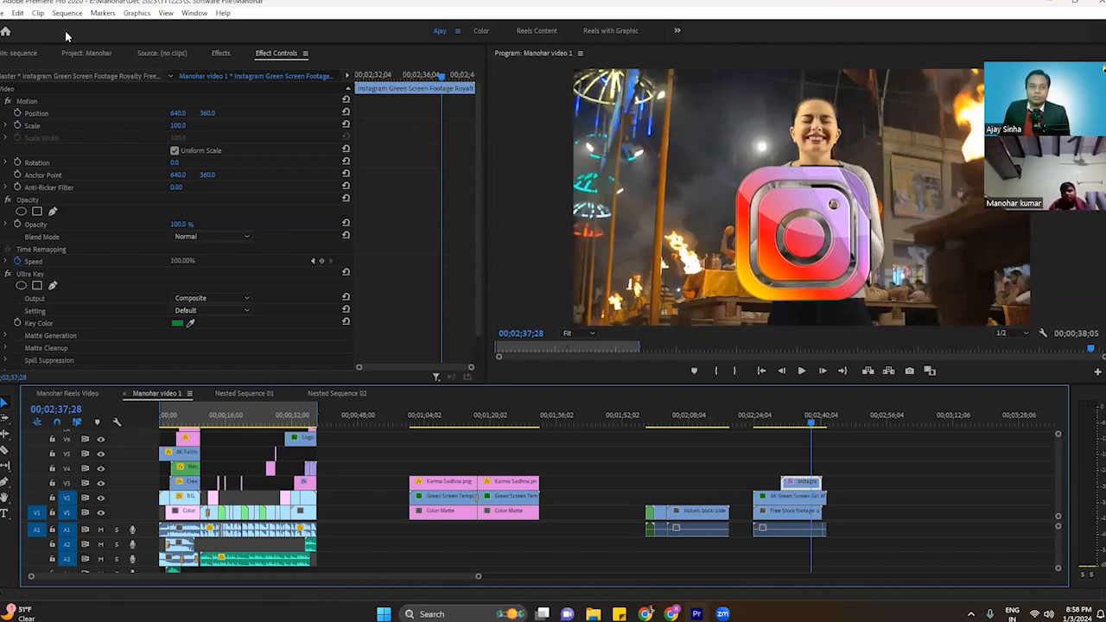
Scale the Instagram logo clip to 35 and reposition it to about 190, 540 in the lower-left of the frame
{"action": "left_click", "coordinate": [48, 102]}
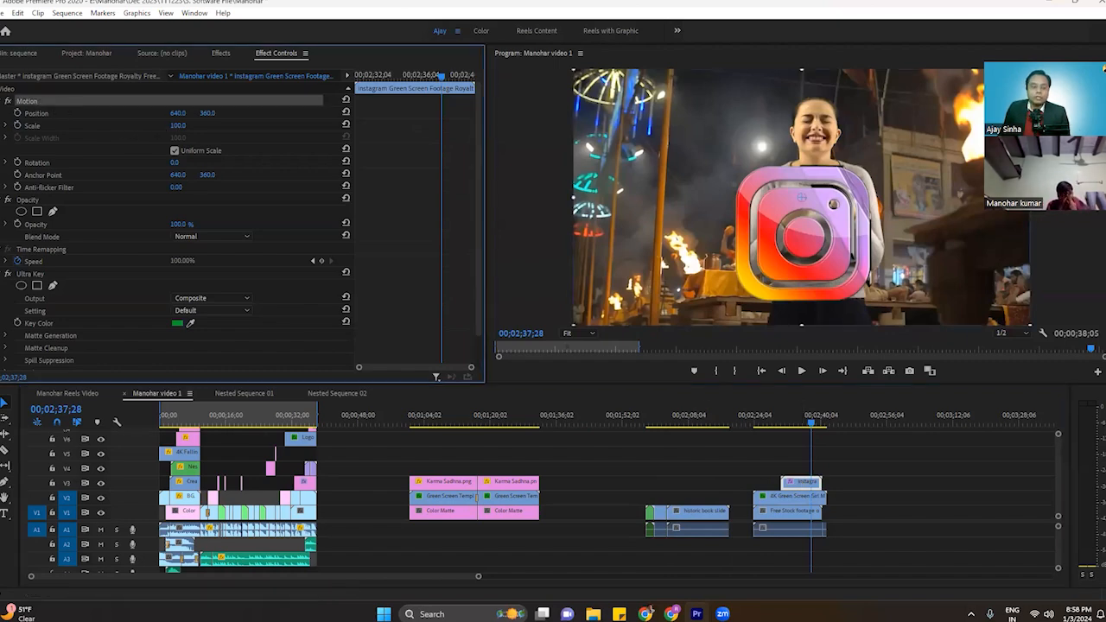
{"action": "left_click_drag", "start_coordinate": [178, 127], "coordinate": [122, 127]}
{"action": "left_click_drag", "start_coordinate": [766, 209], "coordinate": [606, 273]}
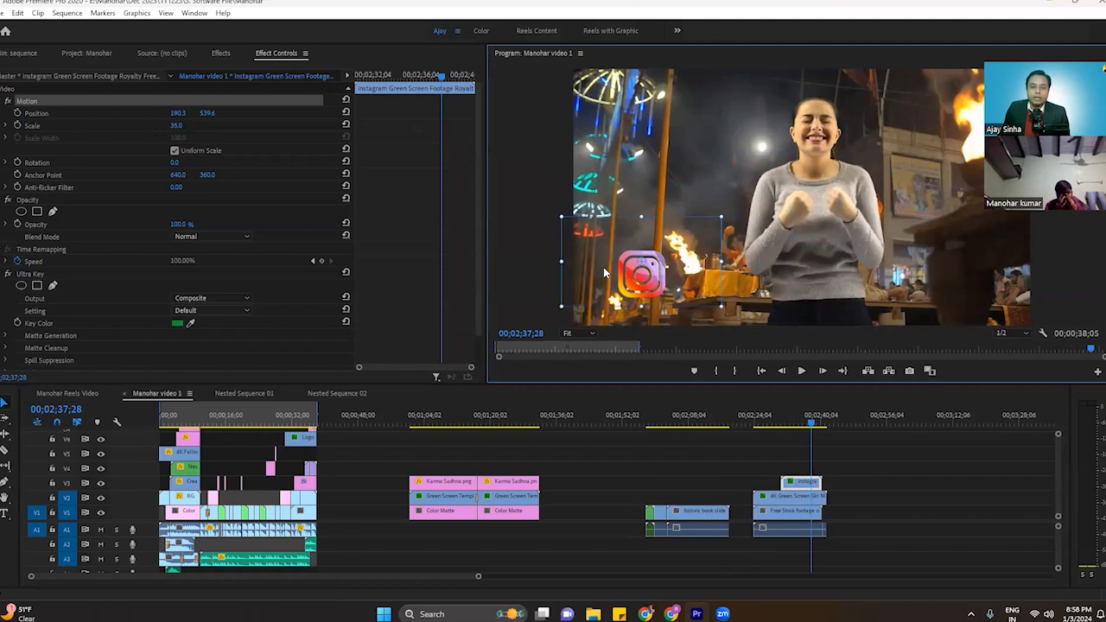
Play back the composite of the girl and the Instagram logo over the background footage
{"action": "left_click", "coordinate": [778, 417]}
{"action": "key", "text": "space"}
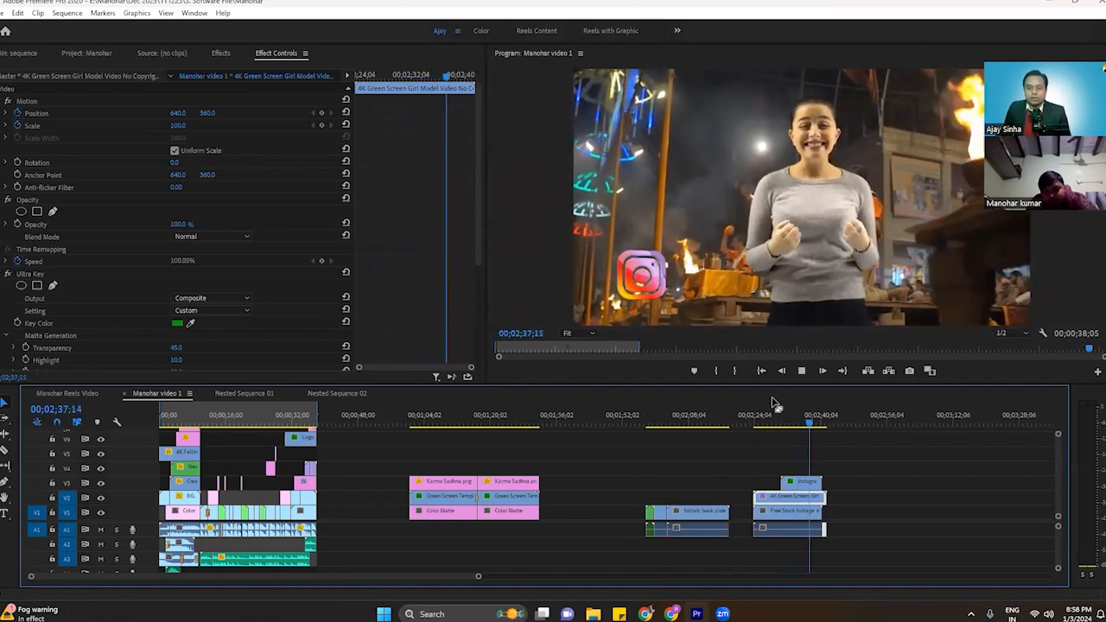
{"action": "key", "text": "space"}
Try a speed of 300% on the Instagram clip, and undo the speed change
{"action": "left_click", "coordinate": [803, 484]}
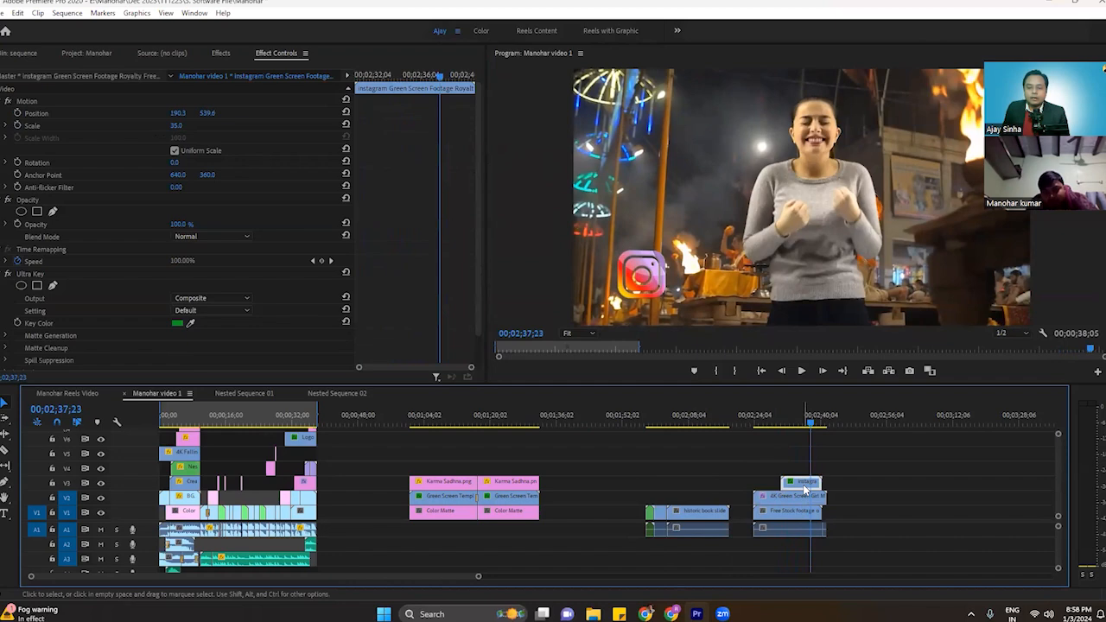
{"action": "right_click", "coordinate": [805, 489]}
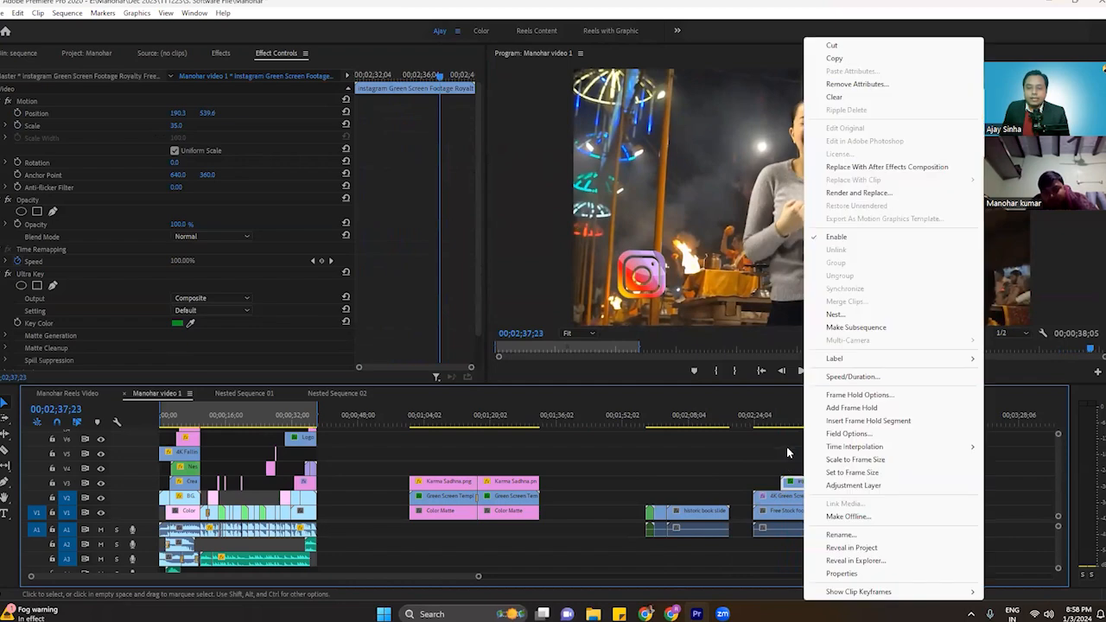
{"action": "left_click", "coordinate": [853, 377]}
{"action": "type", "text": "300"}
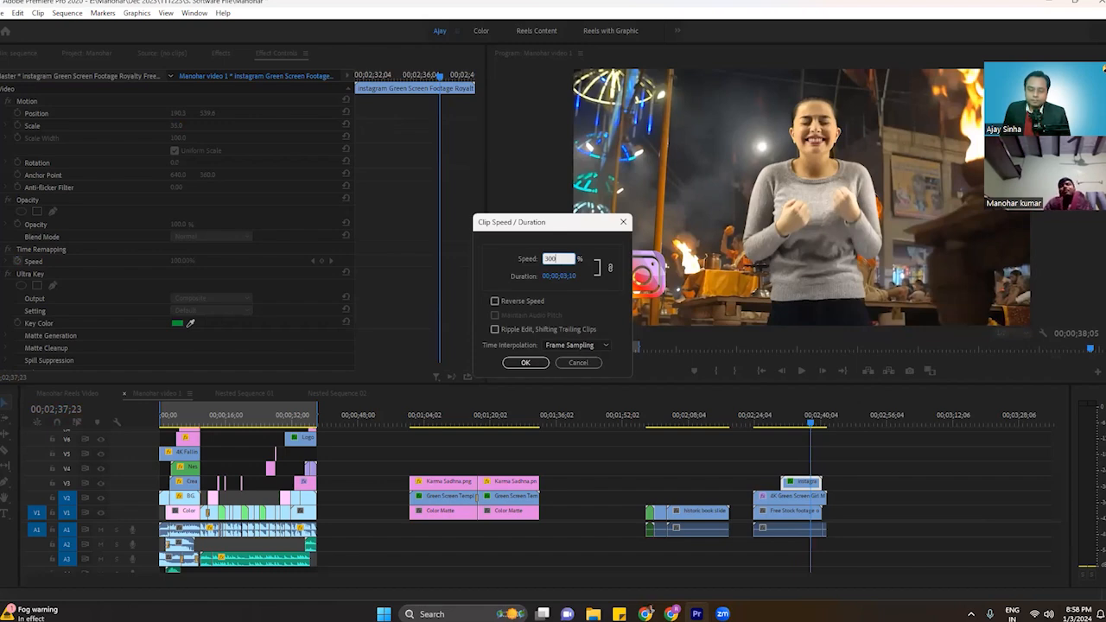
{"action": "key", "text": "Return"}
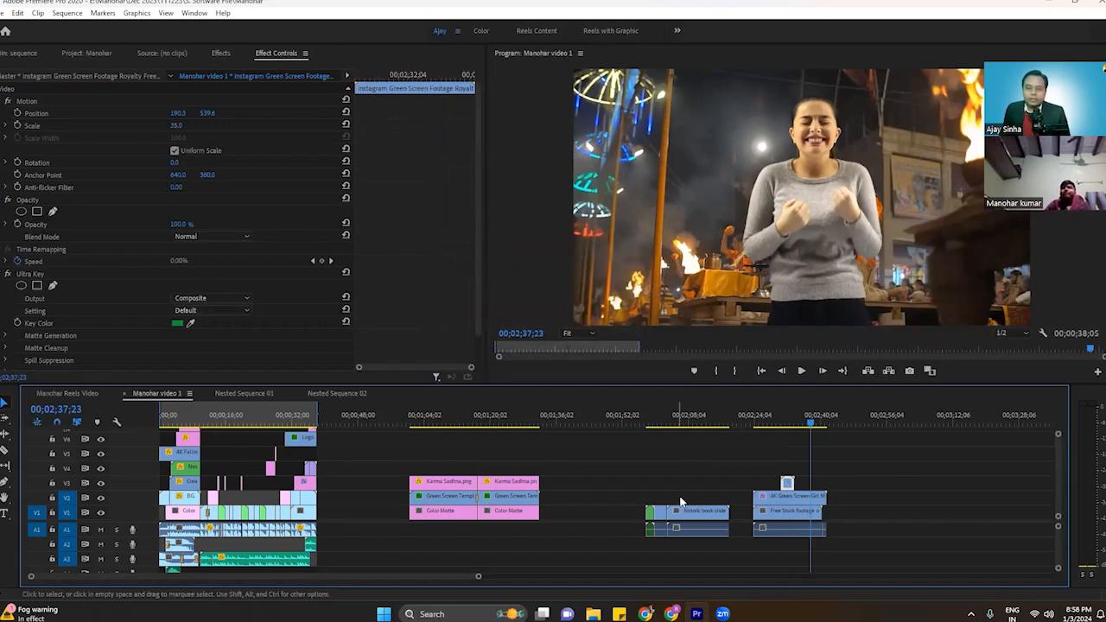
{"action": "key", "text": "ctrl+z"}
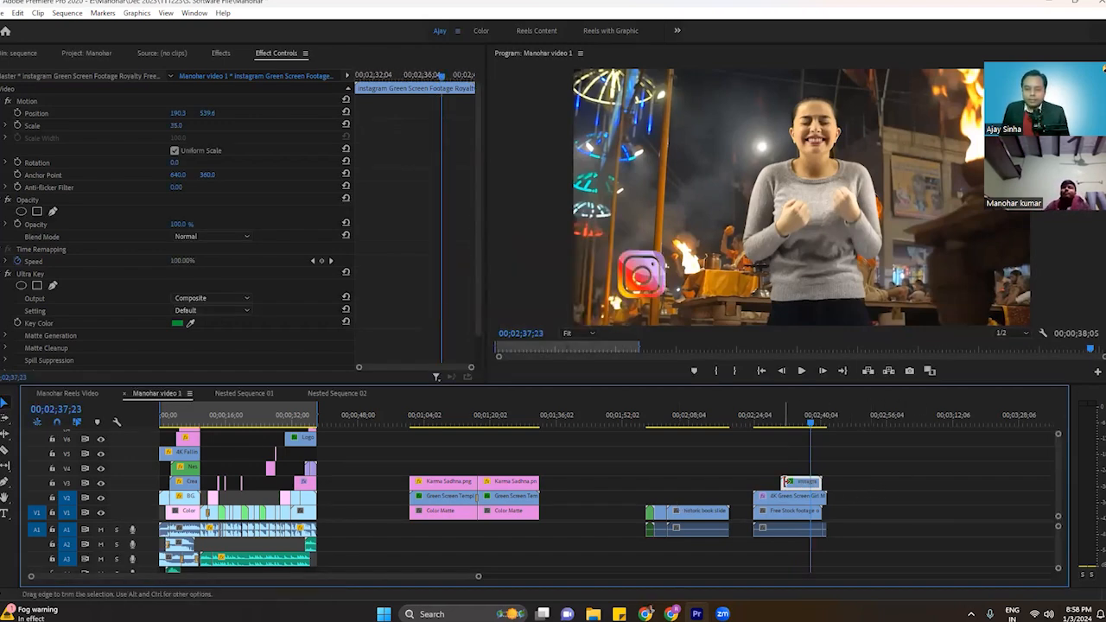
Set the Instagram clip's speed to 300% so the logo animation runs faster
{"action": "key", "text": "="}
{"action": "key", "text": "="}
{"action": "key", "text": "="}
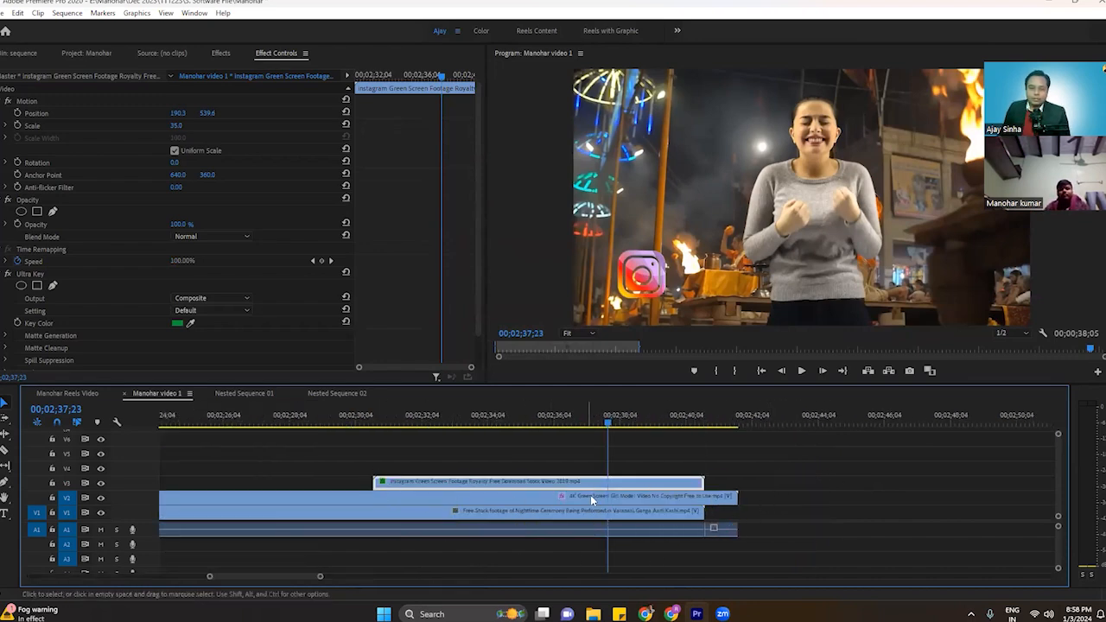
{"action": "right_click", "coordinate": [459, 480]}
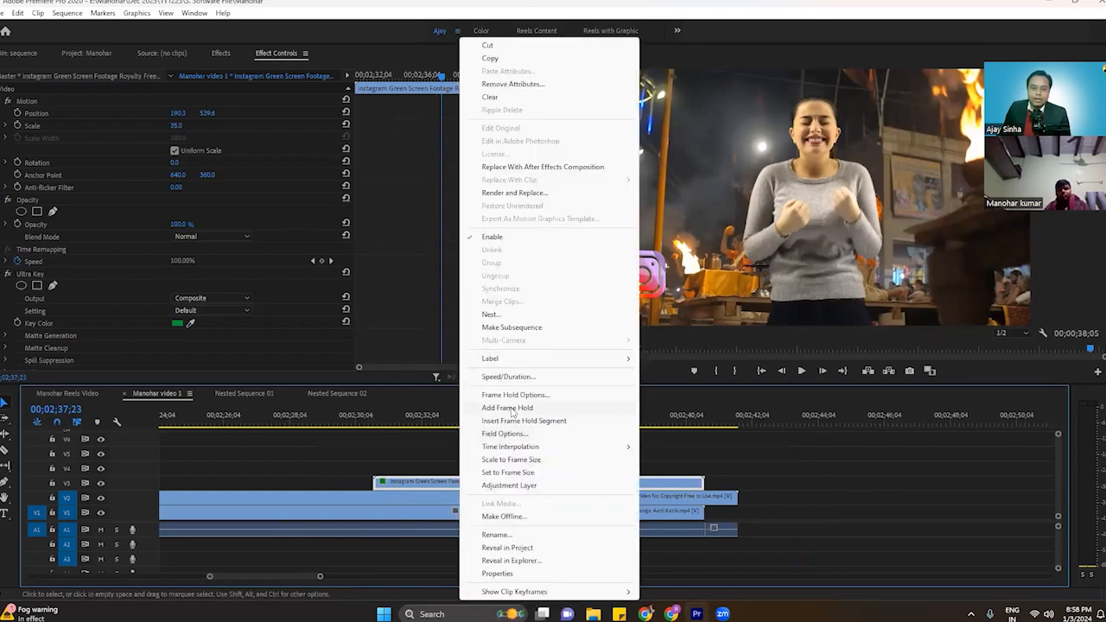
{"action": "left_click", "coordinate": [533, 376]}
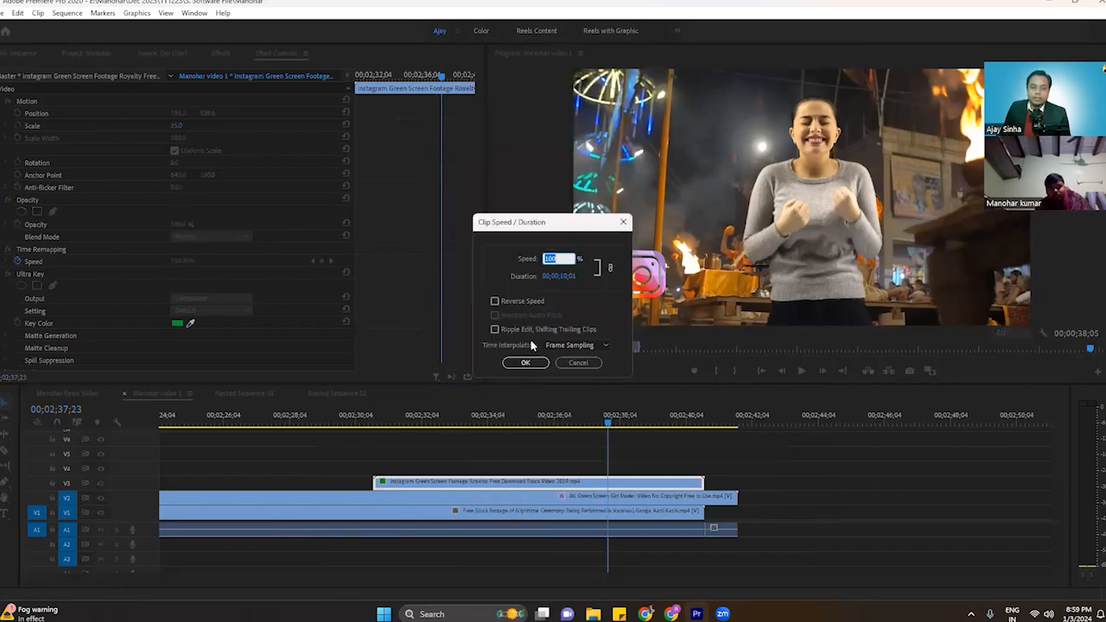
{"action": "type", "text": "300"}
{"action": "key", "text": "Return"}
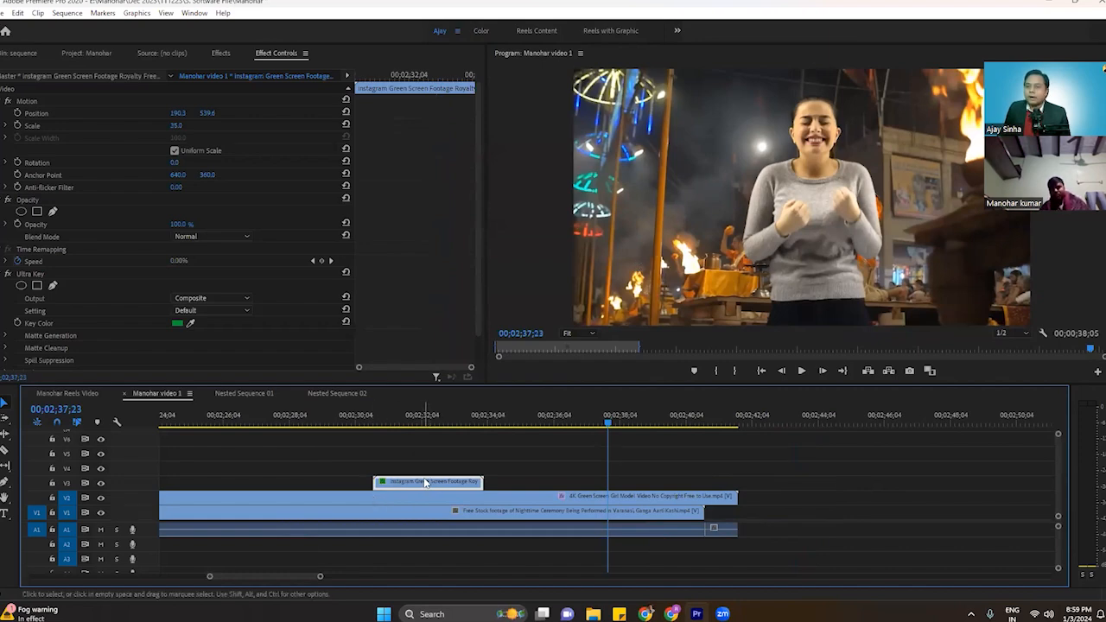
Play the sequence from just before the sped-up Instagram clip to past its end
{"action": "left_click", "coordinate": [348, 408]}
{"action": "key", "text": "space"}
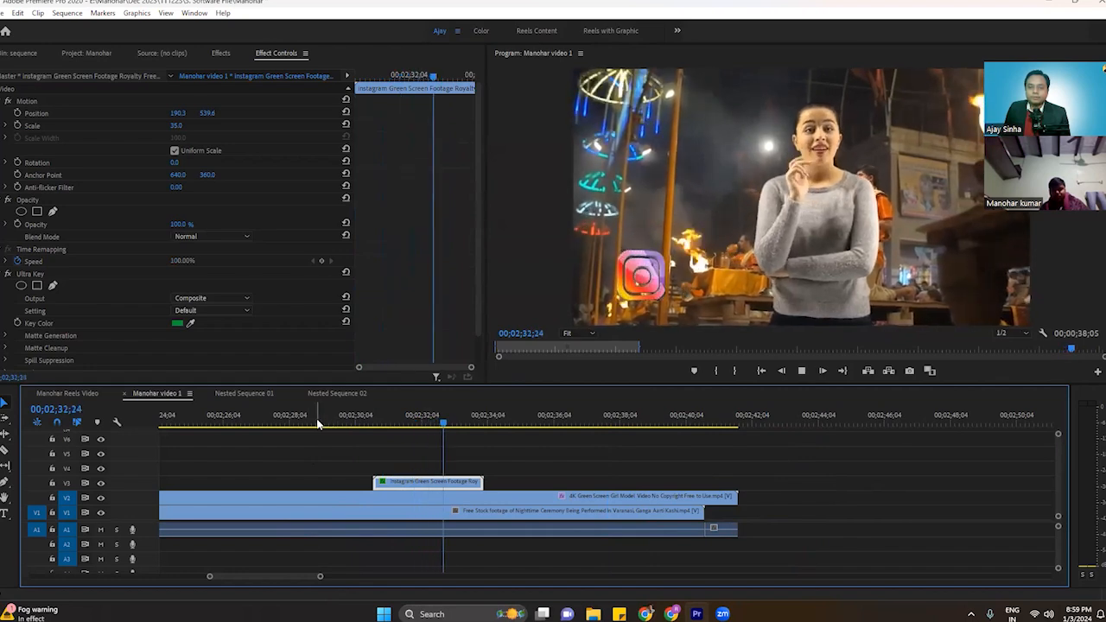
{"action": "key", "text": "space"}
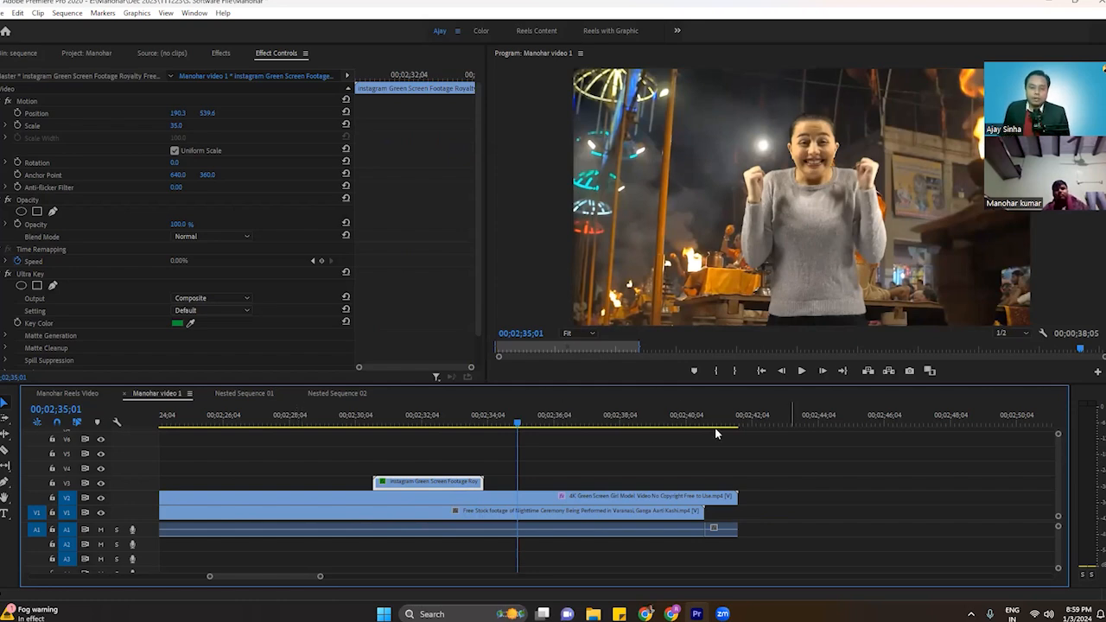
Add a frame hold to the Instagram clip at 00;02;33;23 and extend the held segment past the girl clip's end
{"action": "left_click", "coordinate": [450, 424]}
{"action": "left_click_drag", "start_coordinate": [457, 424], "coordinate": [477, 422]}
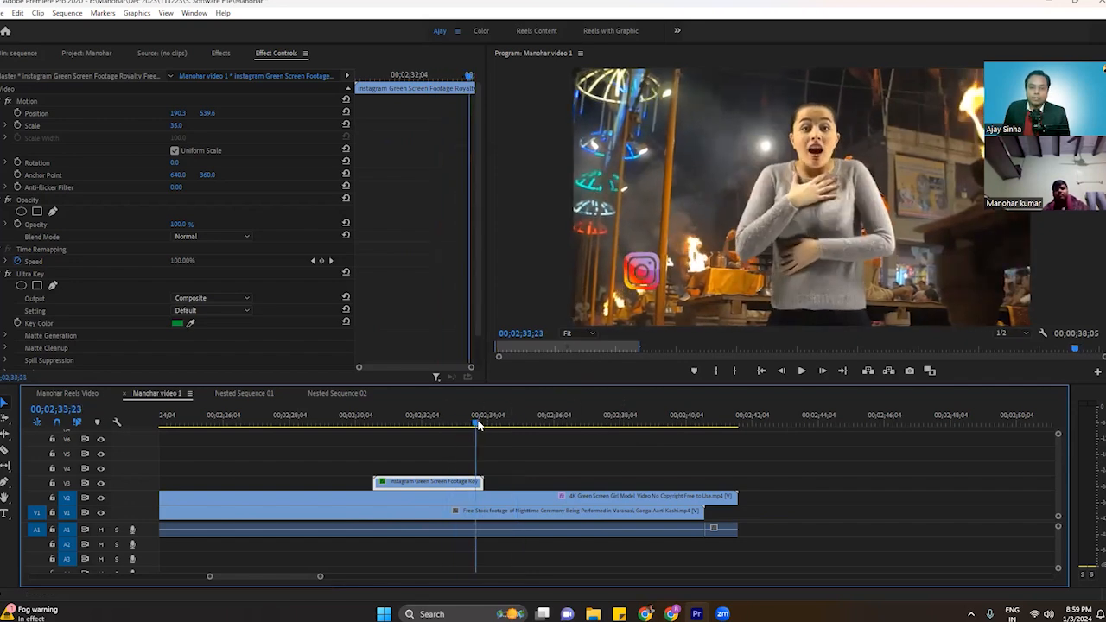
{"action": "right_click", "coordinate": [466, 484]}
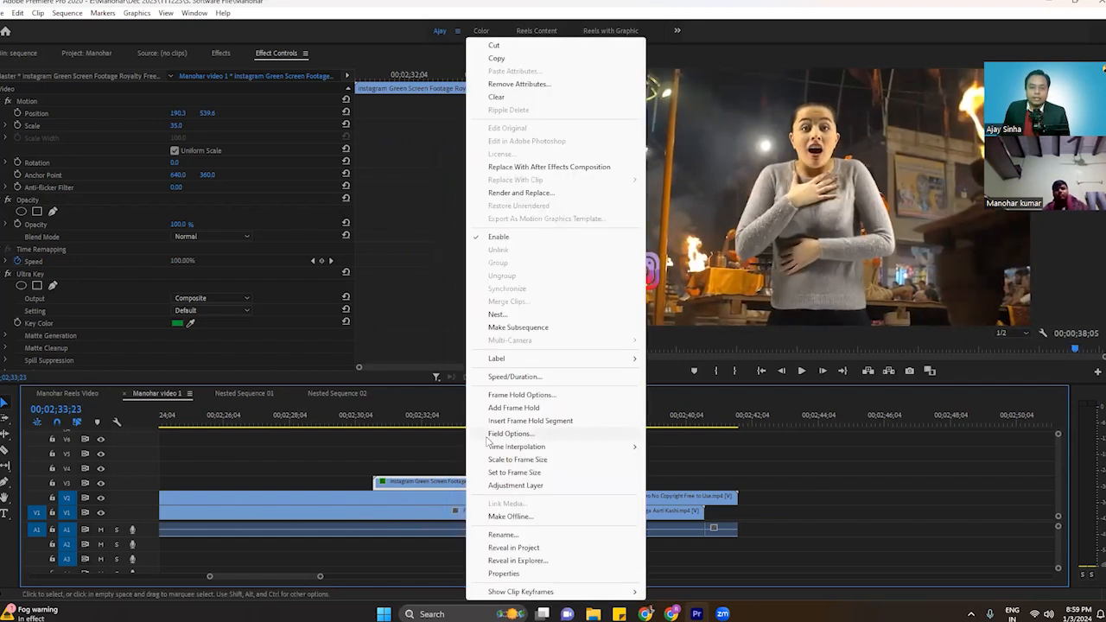
{"action": "left_click", "coordinate": [506, 413]}
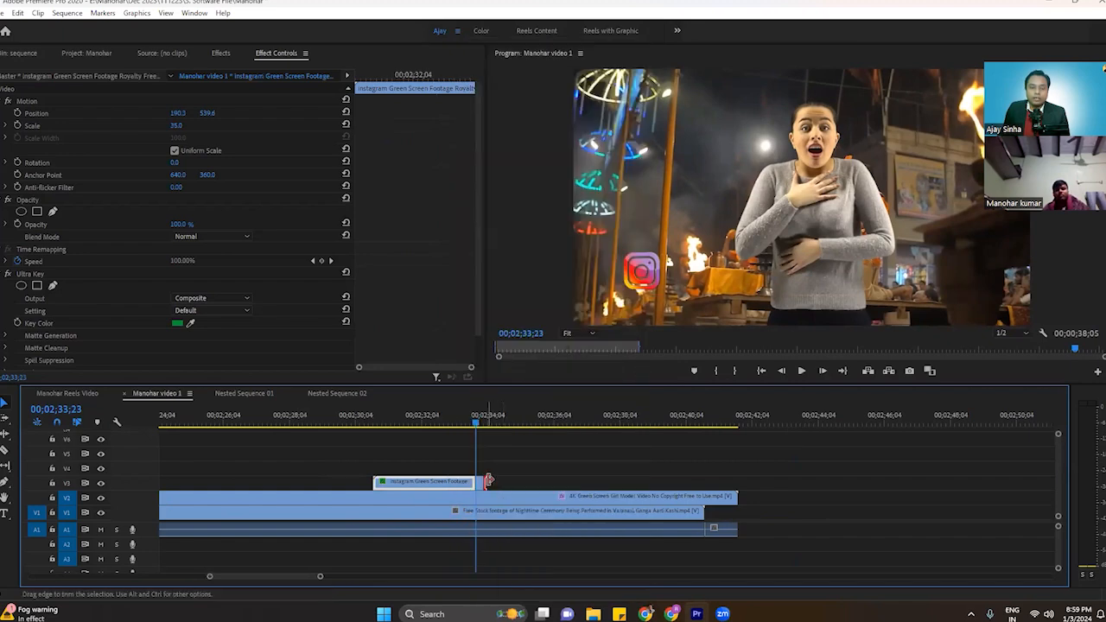
{"action": "left_click_drag", "start_coordinate": [484, 481], "coordinate": [631, 481]}
{"action": "left_click_drag", "start_coordinate": [478, 425], "coordinate": [602, 420]}
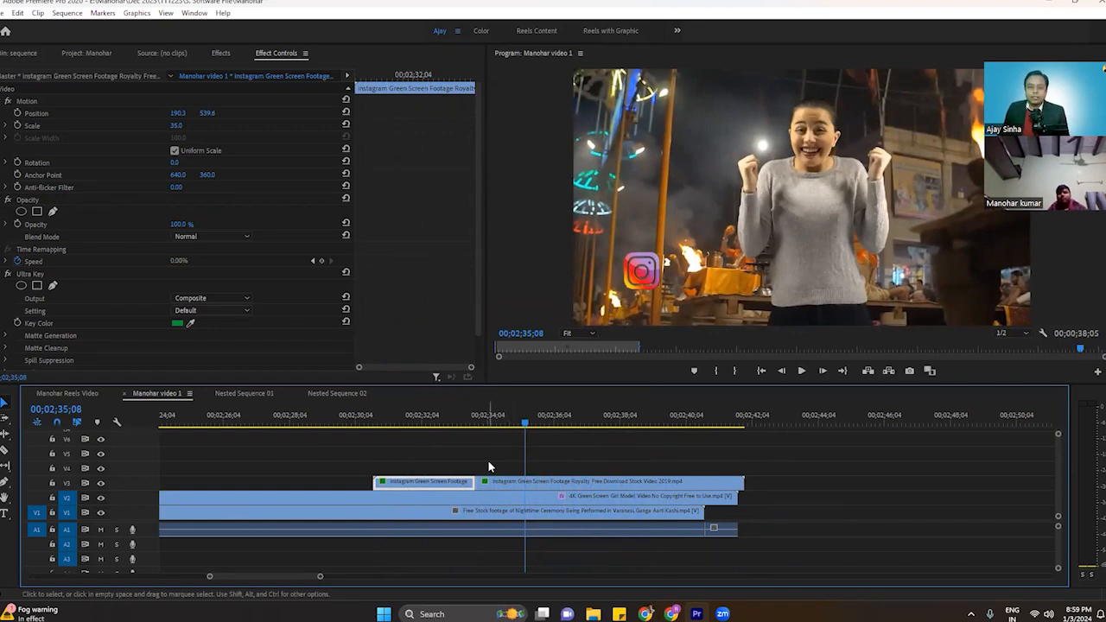
Add a frame hold to the girl clip at 00;02;35;23 and scrub across the frozen segment
{"action": "mouse_move", "coordinate": [525, 422]}
{"action": "left_mouse_down"}
{"action": "mouse_move", "coordinate": [398, 422]}
{"action": "mouse_move", "coordinate": [542, 419]}
{"action": "left_mouse_up"}
{"action": "left_click", "coordinate": [547, 499]}
{"action": "right_click", "coordinate": [547, 499]}
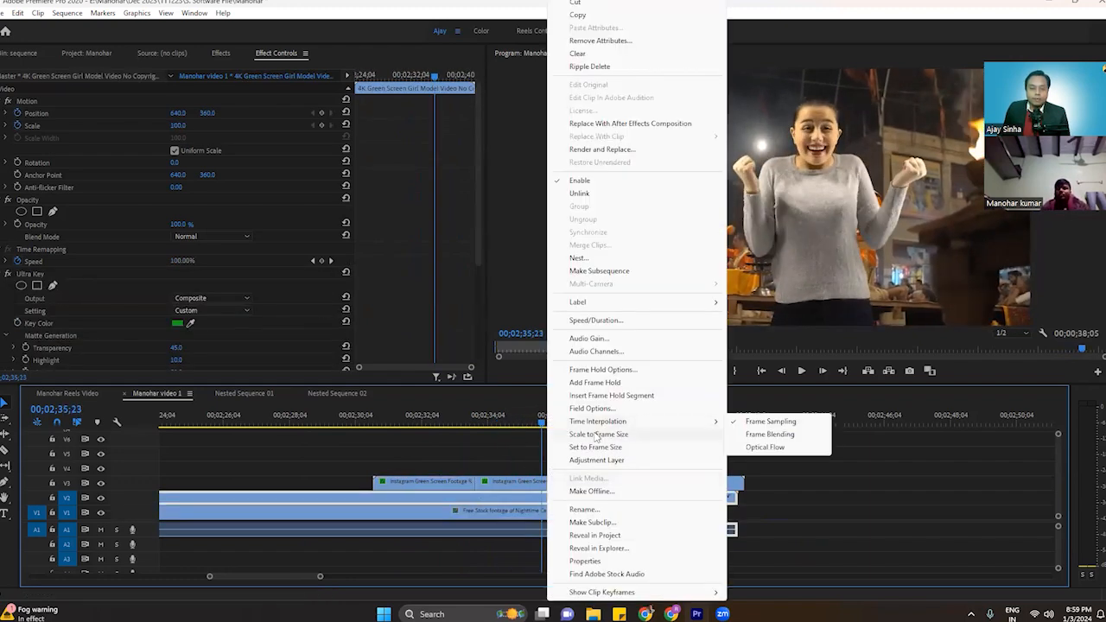
{"action": "left_click", "coordinate": [599, 383]}
{"action": "left_click_drag", "start_coordinate": [544, 419], "coordinate": [641, 423]}
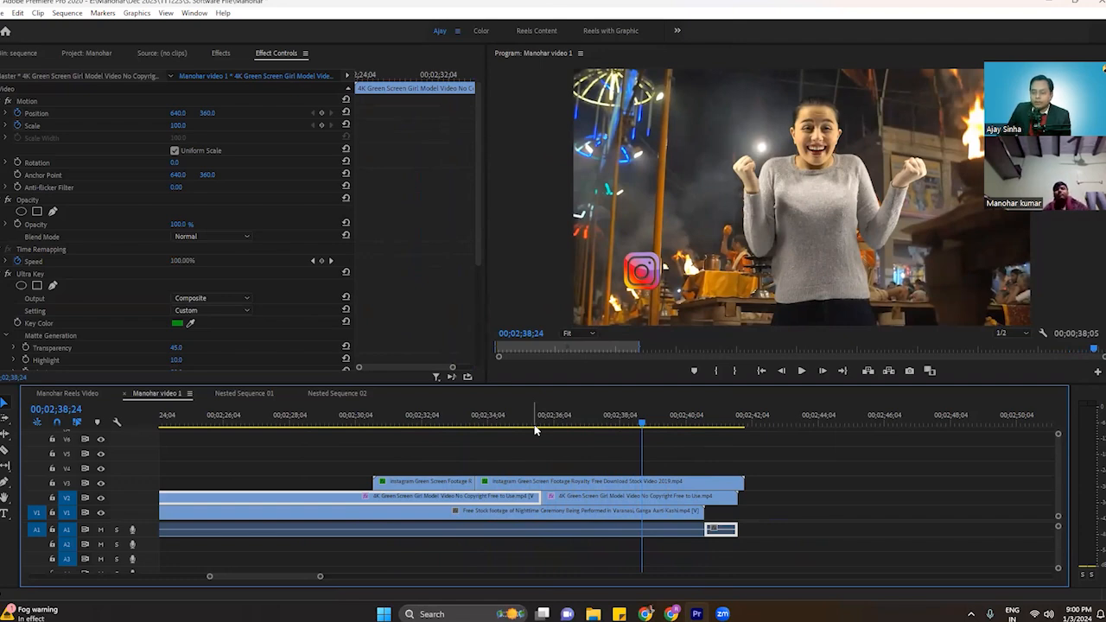
Review the frozen composite at 00;02;36;02 and deselect the girl clip
{"action": "key", "text": "minus"}
{"action": "key", "text": "minus"}
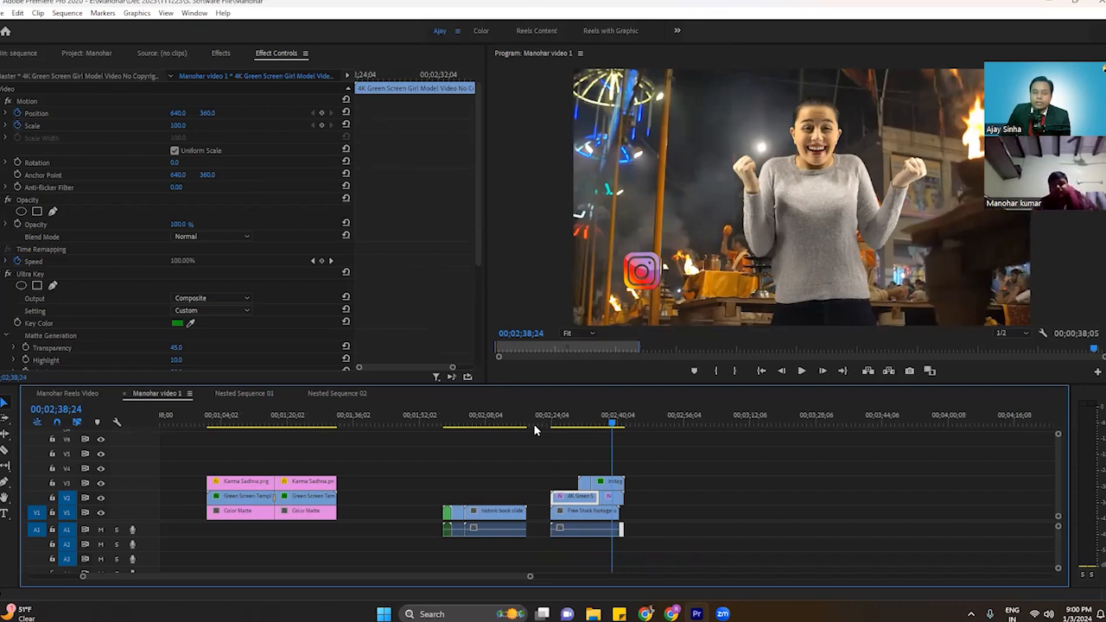
{"action": "left_click", "coordinate": [606, 421]}
{"action": "mouse_move", "coordinate": [607, 421]}
{"action": "left_mouse_down"}
{"action": "mouse_move", "coordinate": [582, 424]}
{"action": "mouse_move", "coordinate": [603, 427]}
{"action": "left_mouse_up"}
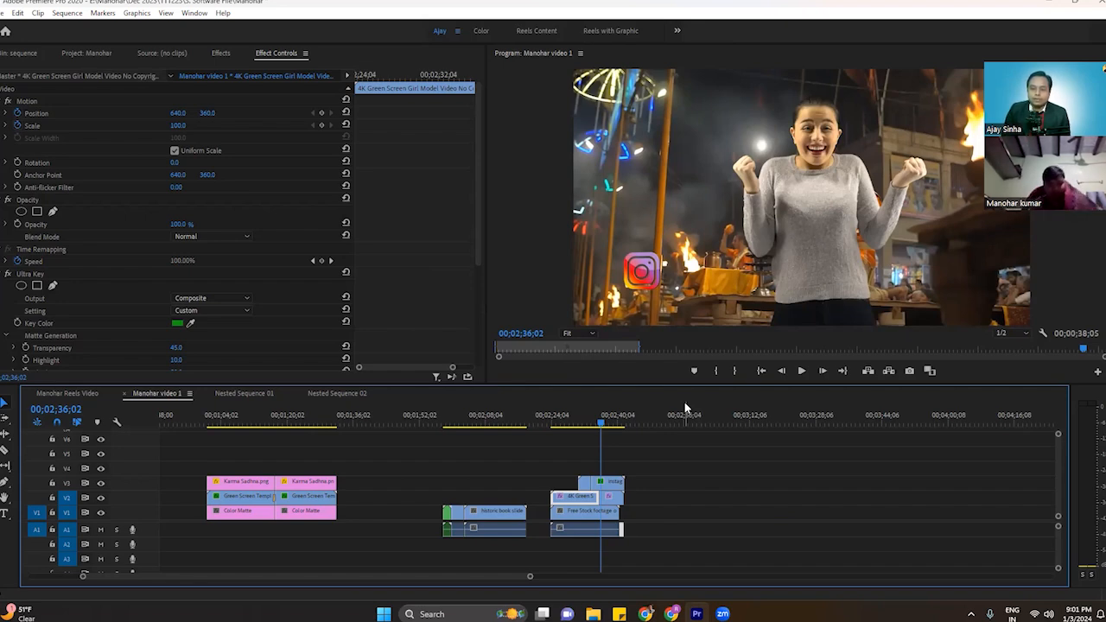
{"action": "left_click", "coordinate": [517, 454]}
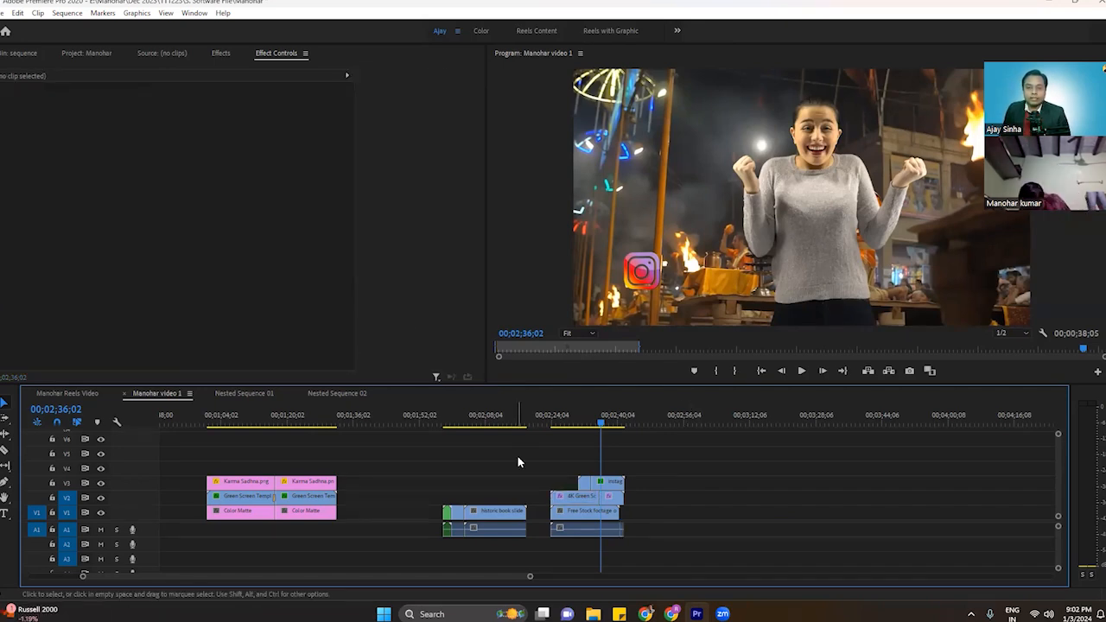